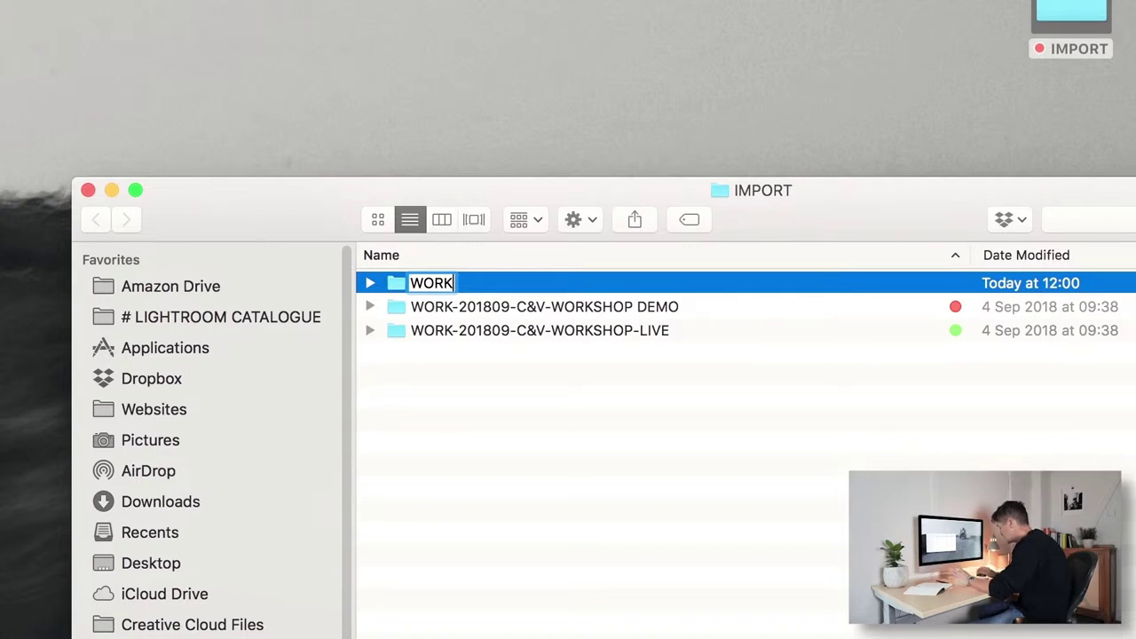
Name the new folder inside IMPORT WORK-201809-C&V-WORKSHOP.
text(-)
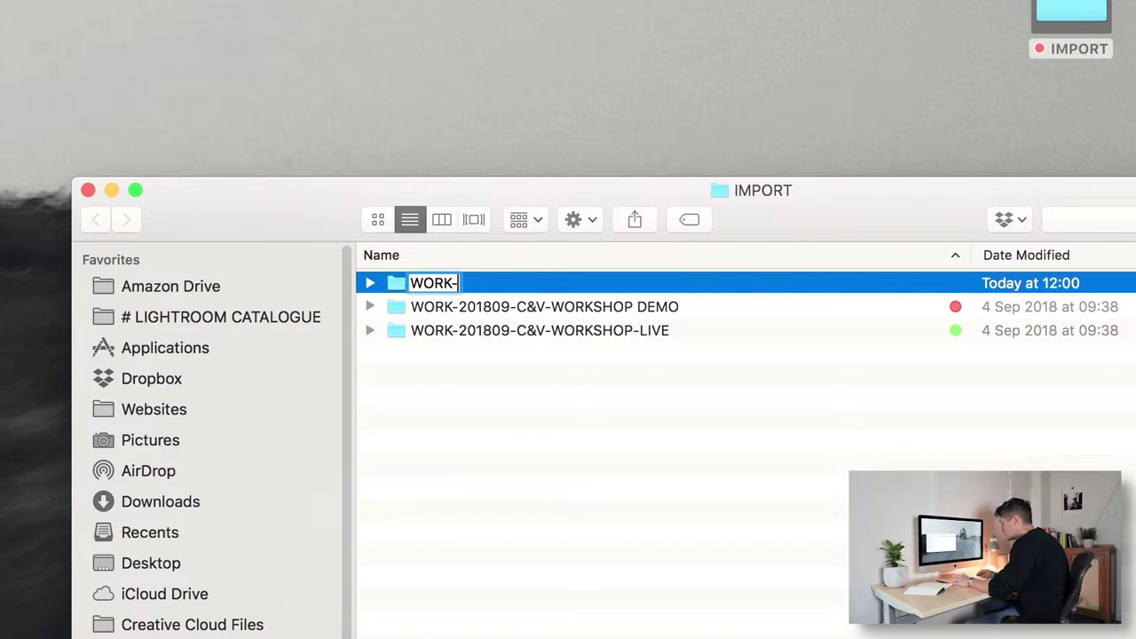
text(2018)
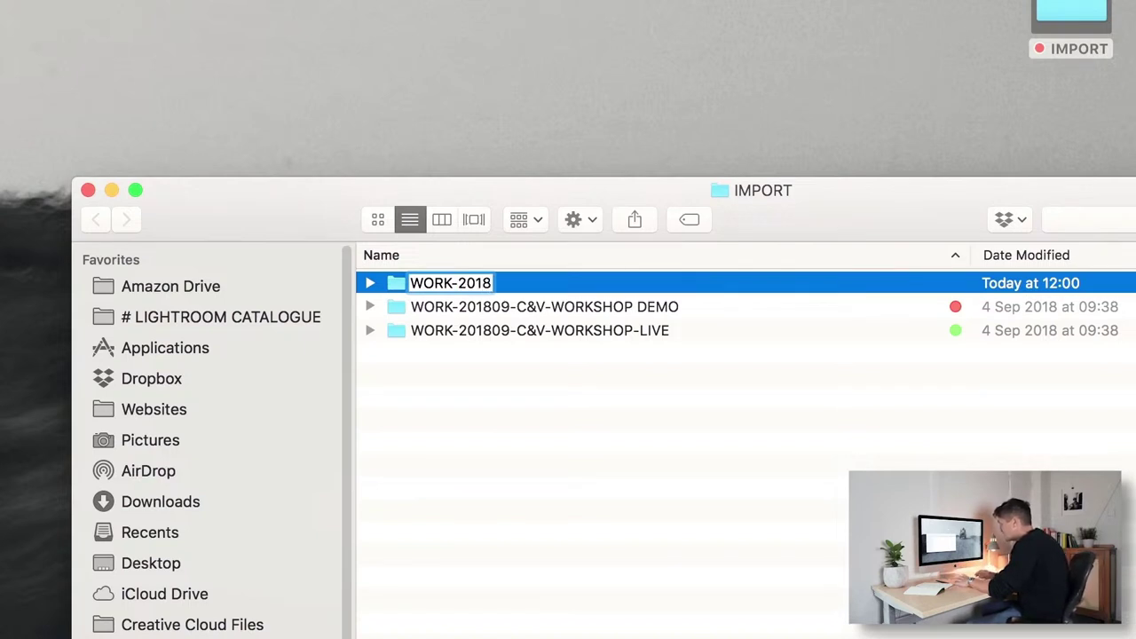
text(09)
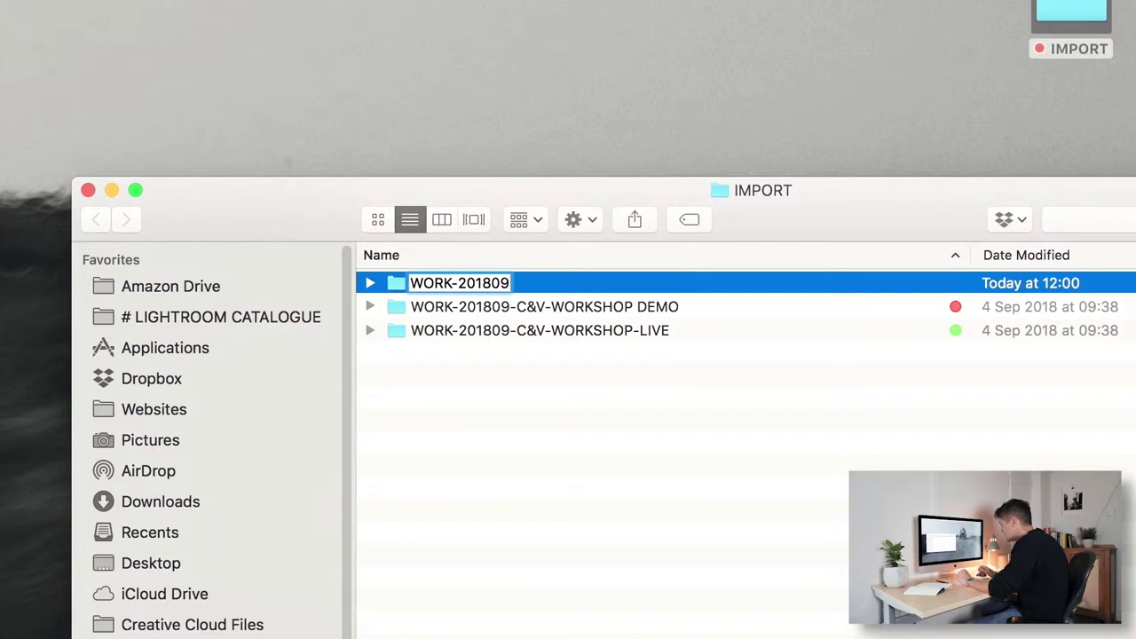
text(-C)
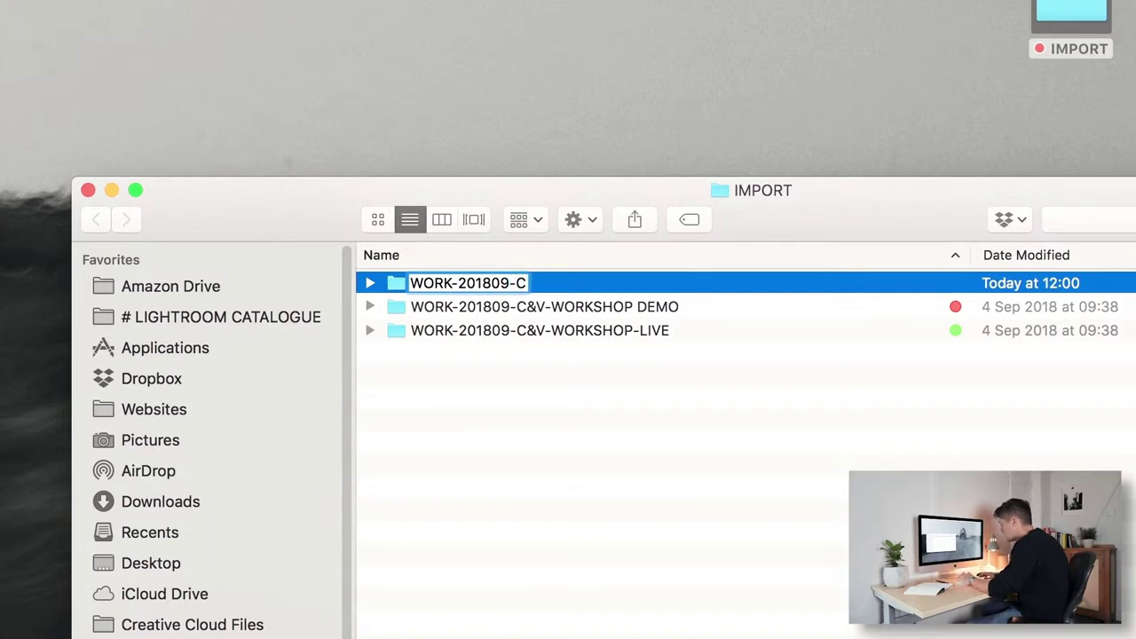
text(&V)
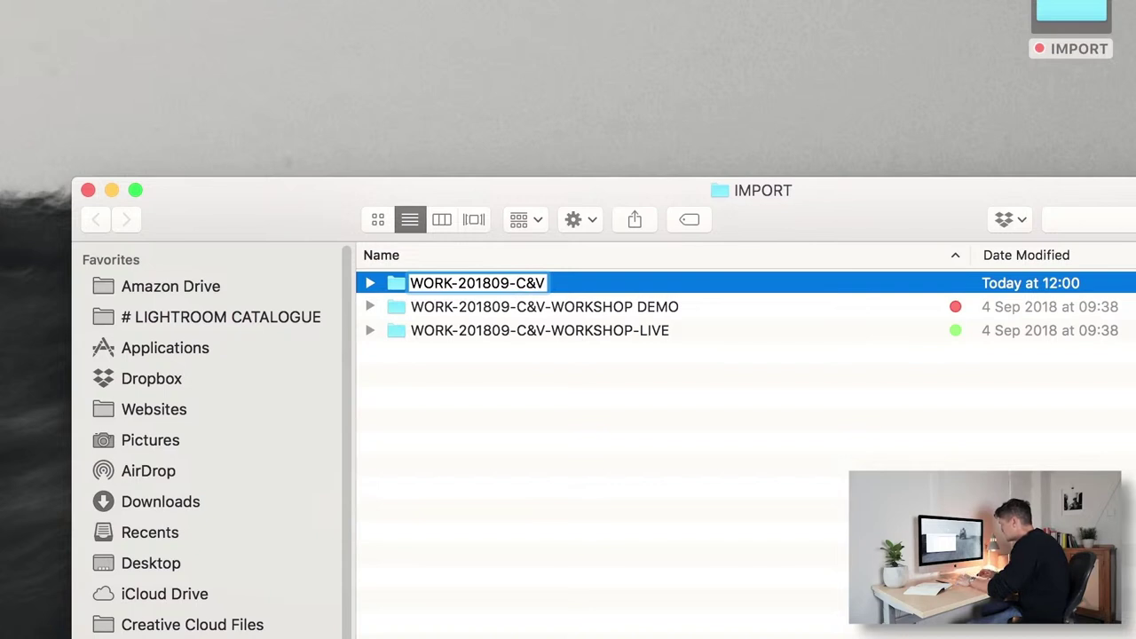
text(-WORK)
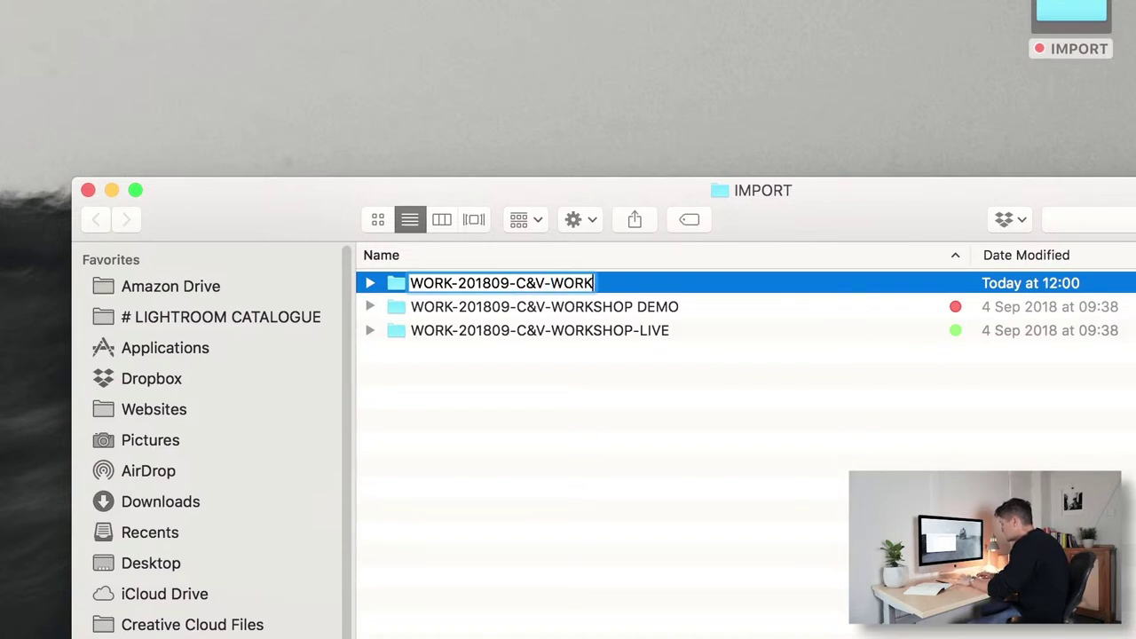
text(SHOP)
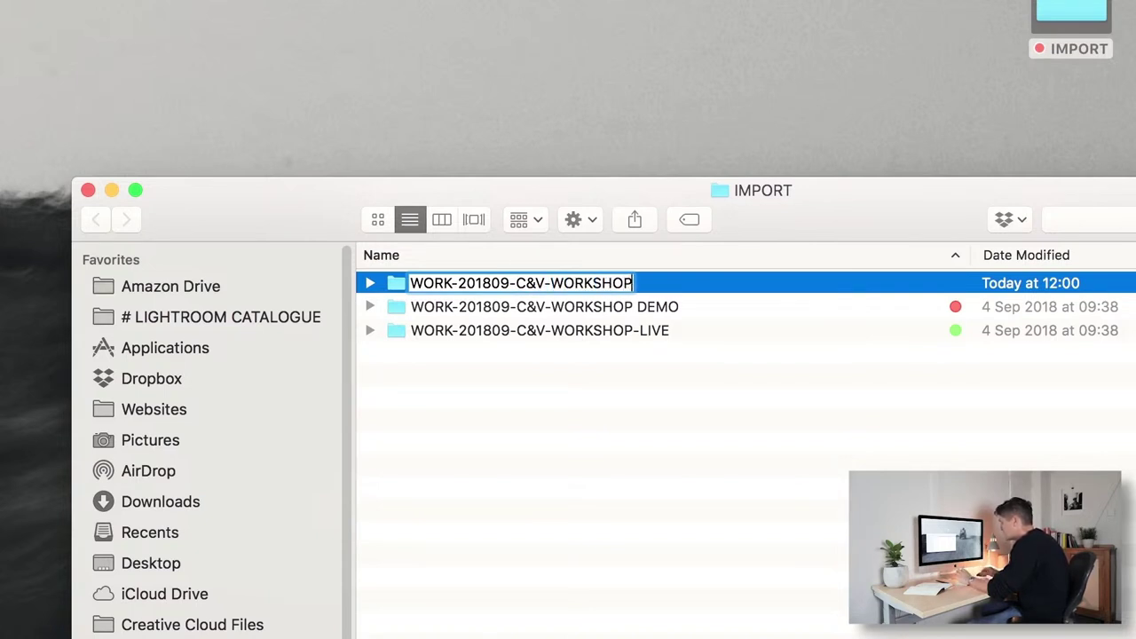
key(Return)
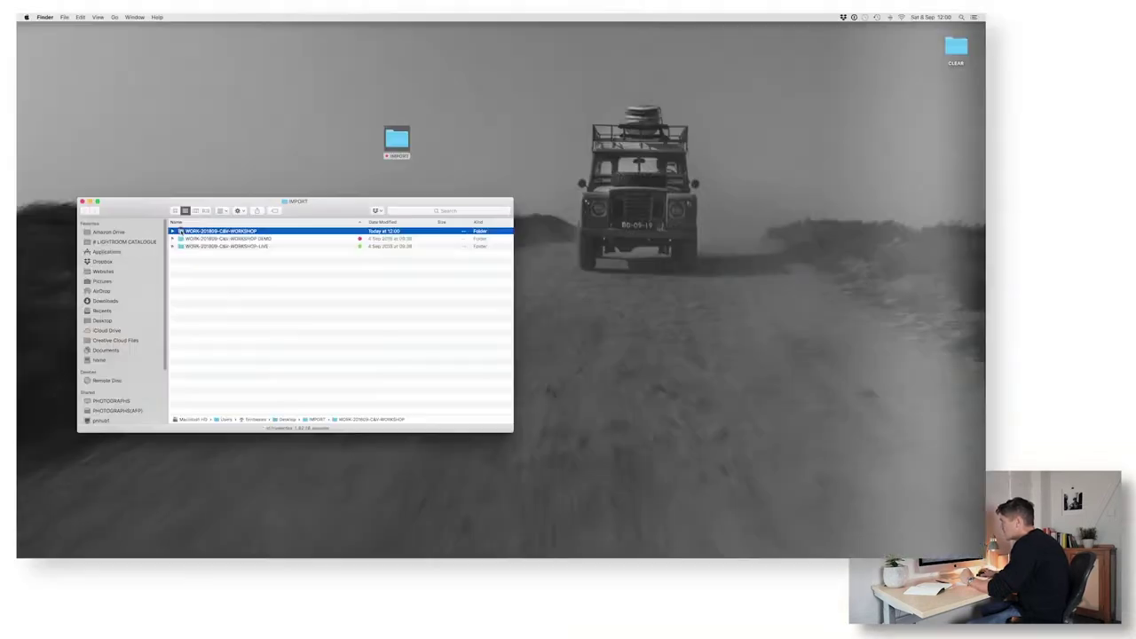
Open the WORK-201809-C&V-WORKSHOP folder and create a subfolder named CATALOGUE in it.
double_click(180, 230)
right_click(183, 269)
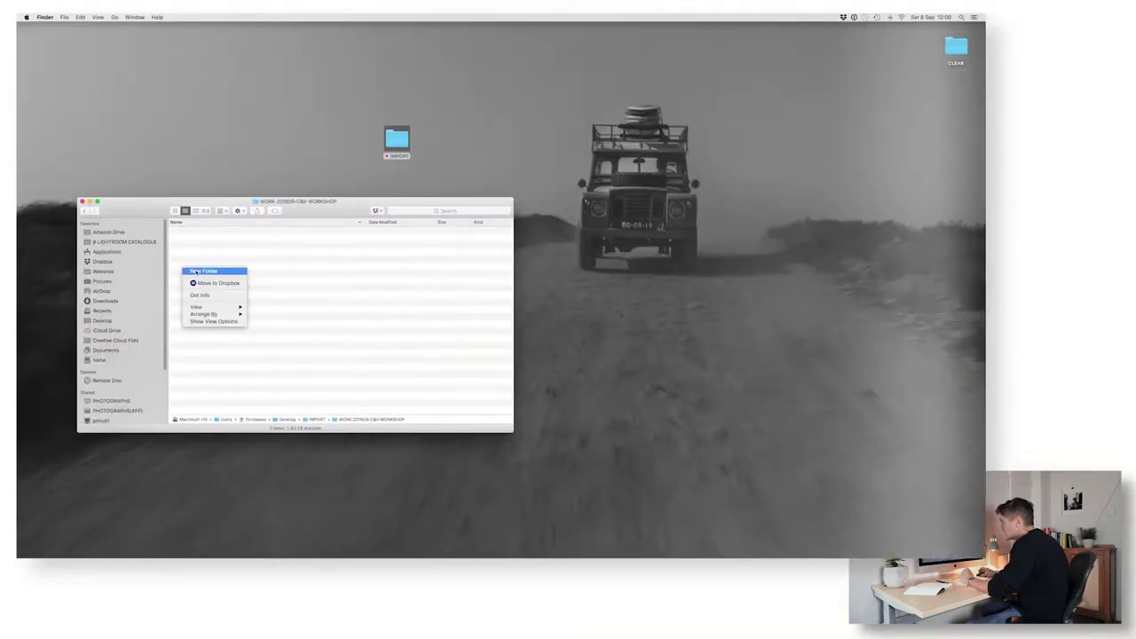
click(204, 270)
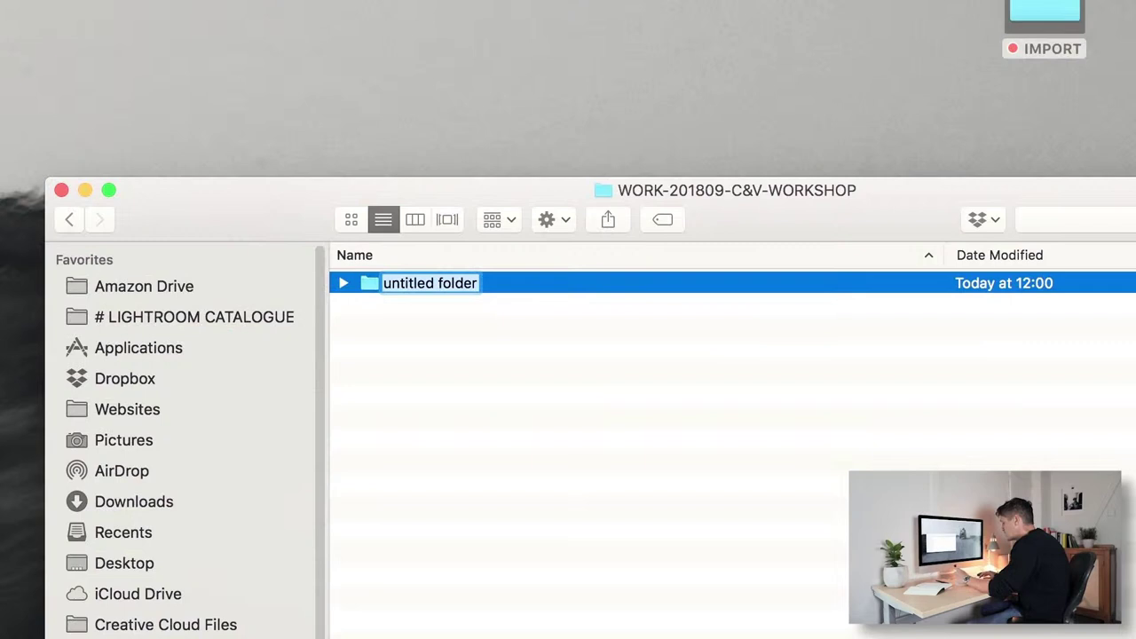
text(CATALO)
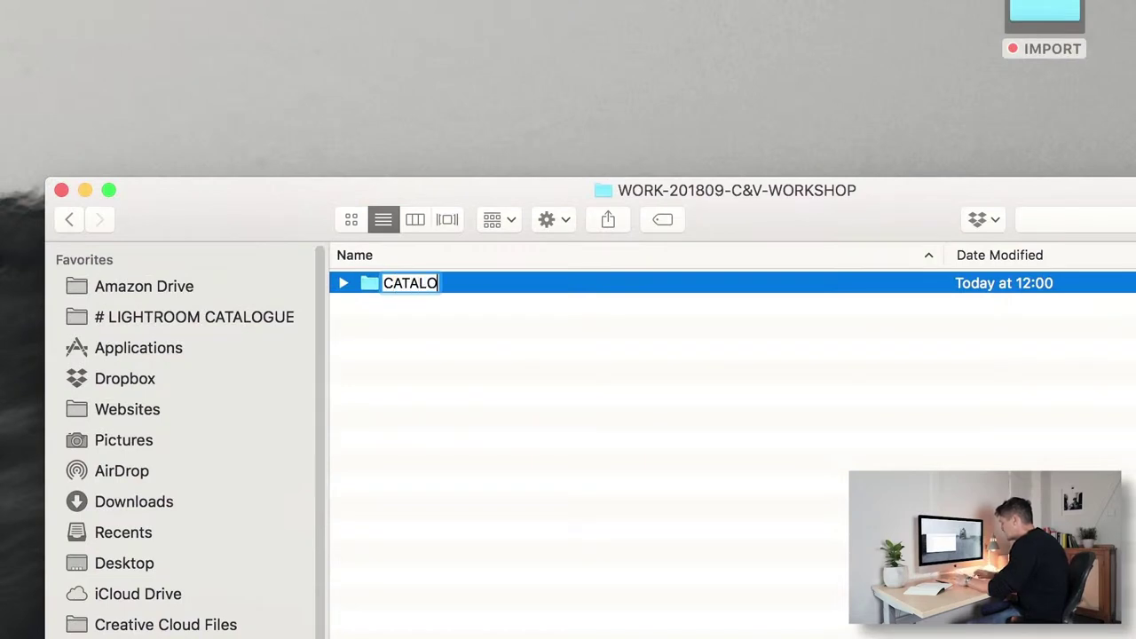
text(GUE)
key(Return)
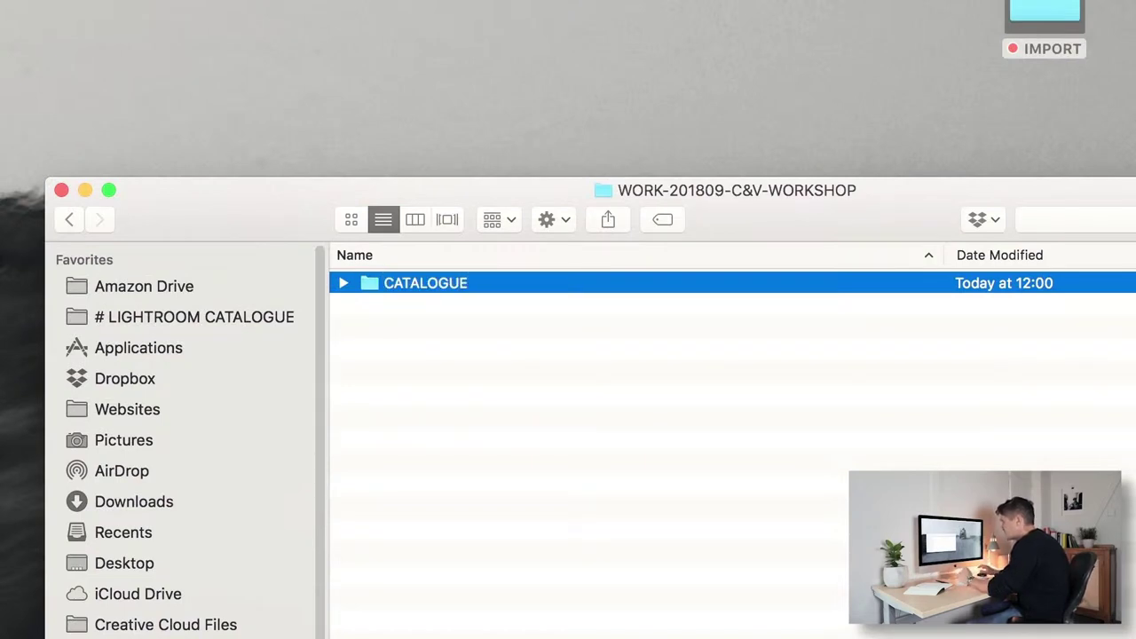
Create a folder named CAPTURE alongside the CATALOGUE folder.
right_click(623, 533)
click(623, 533)
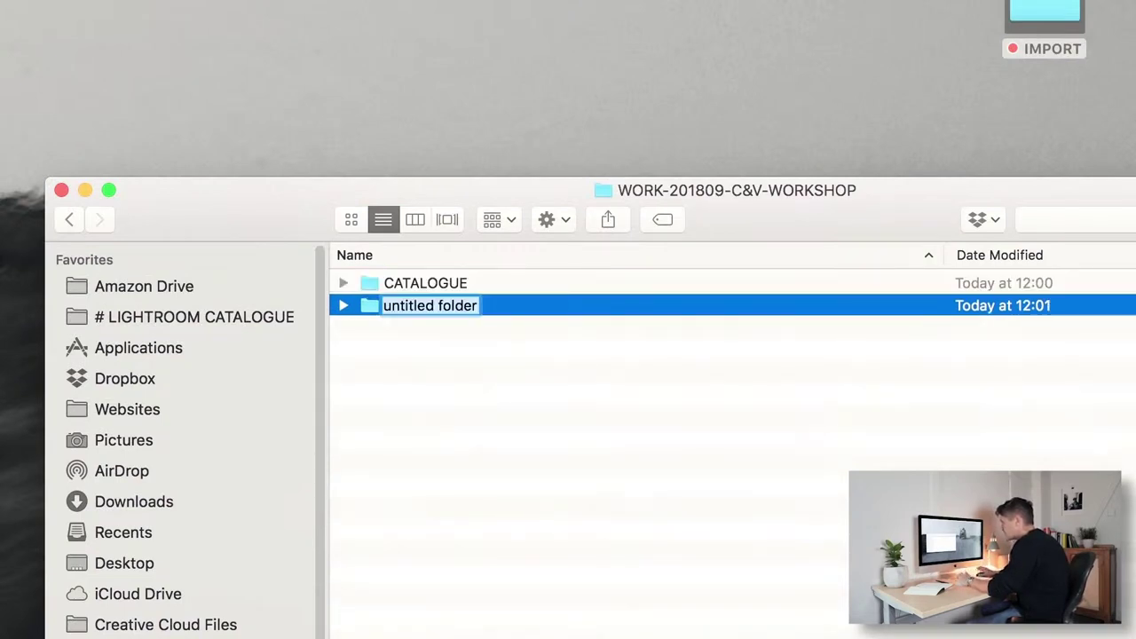
text(CAPTURE)
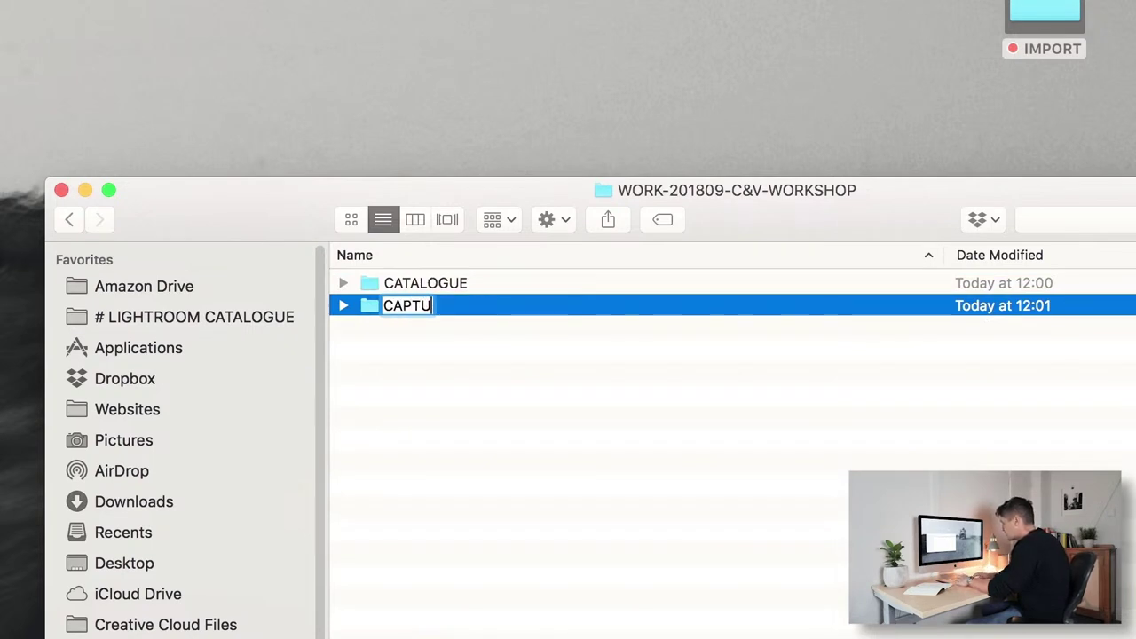
key(Return)
Create a folder named 2500px inside WORK-201809-C&V-WORKSHOP.
right_click(626, 472)
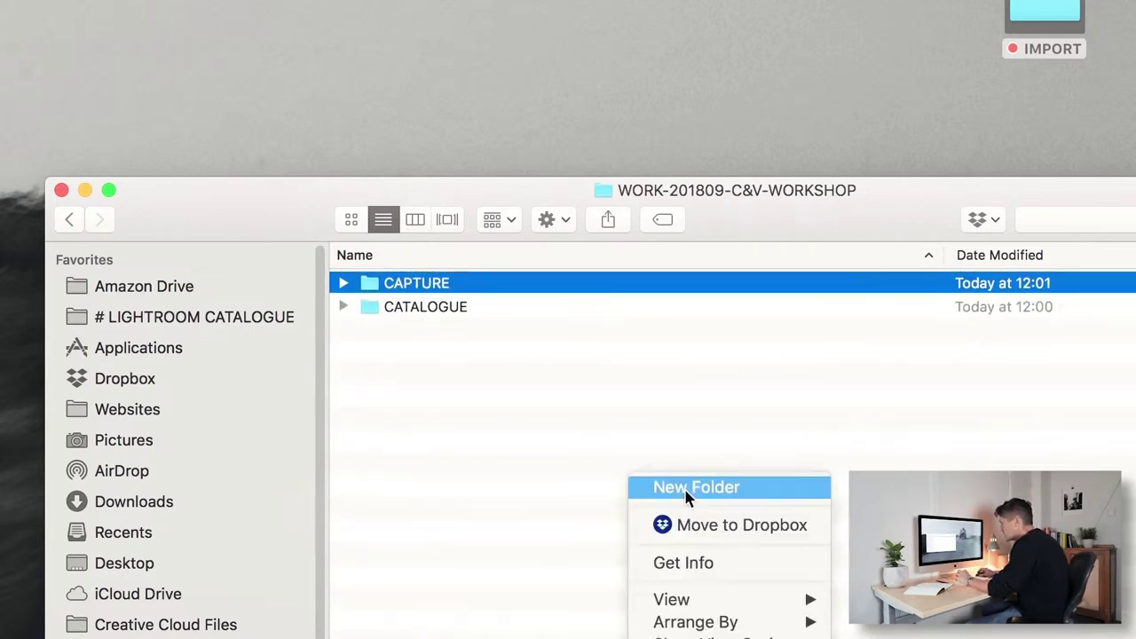
click(683, 486)
text(2)
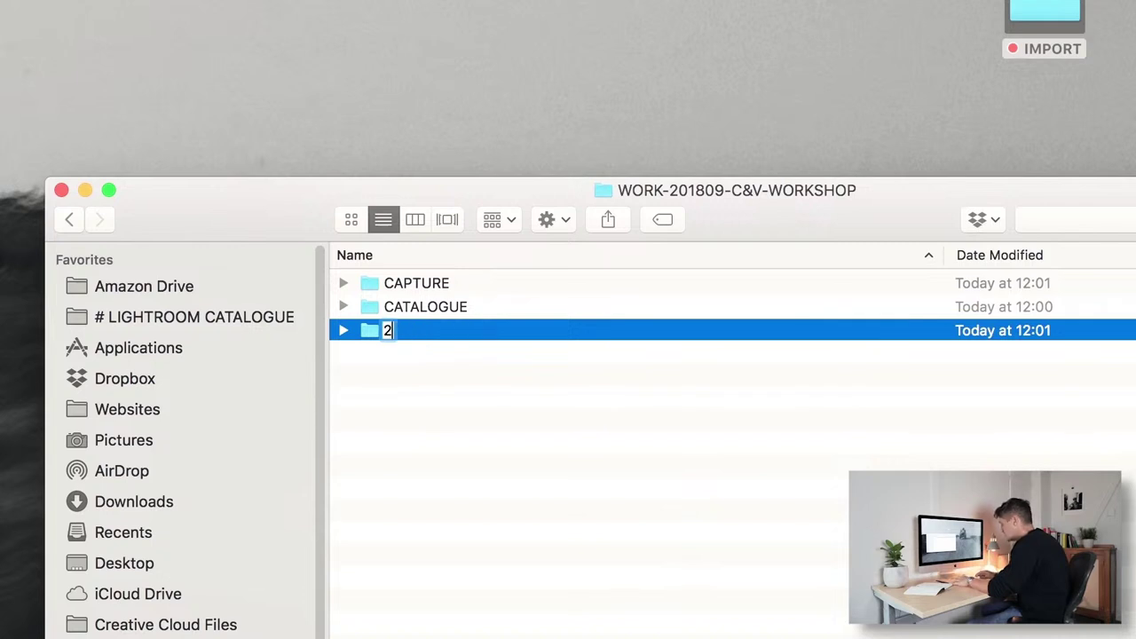
text(500PX)
key(BackSpace)
key(BackSpace)
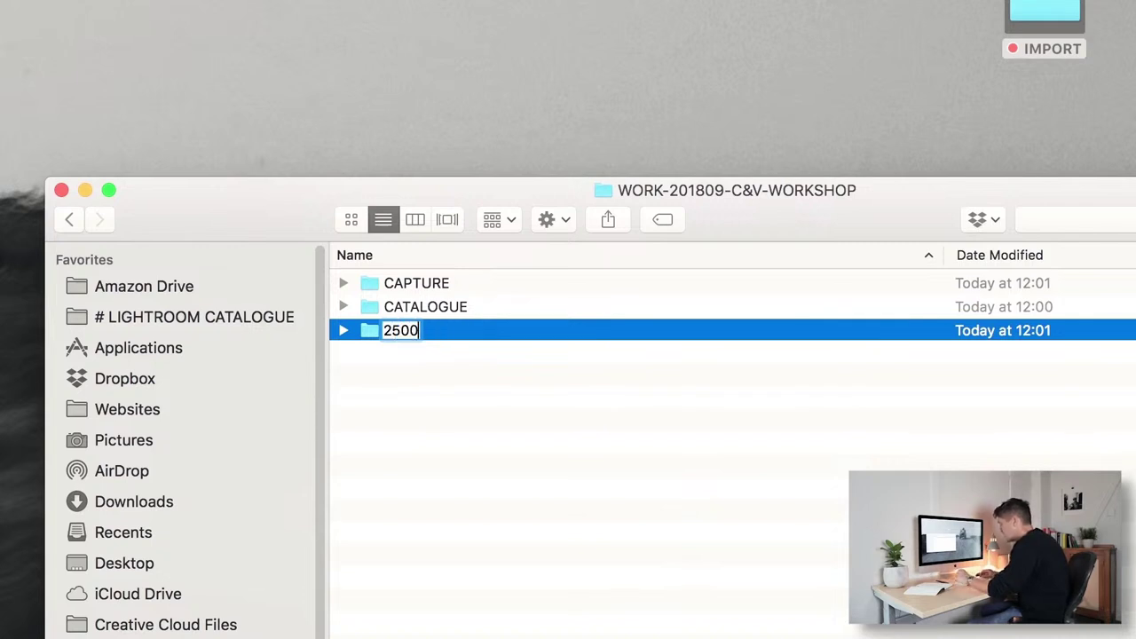
text(px)
key(Return)
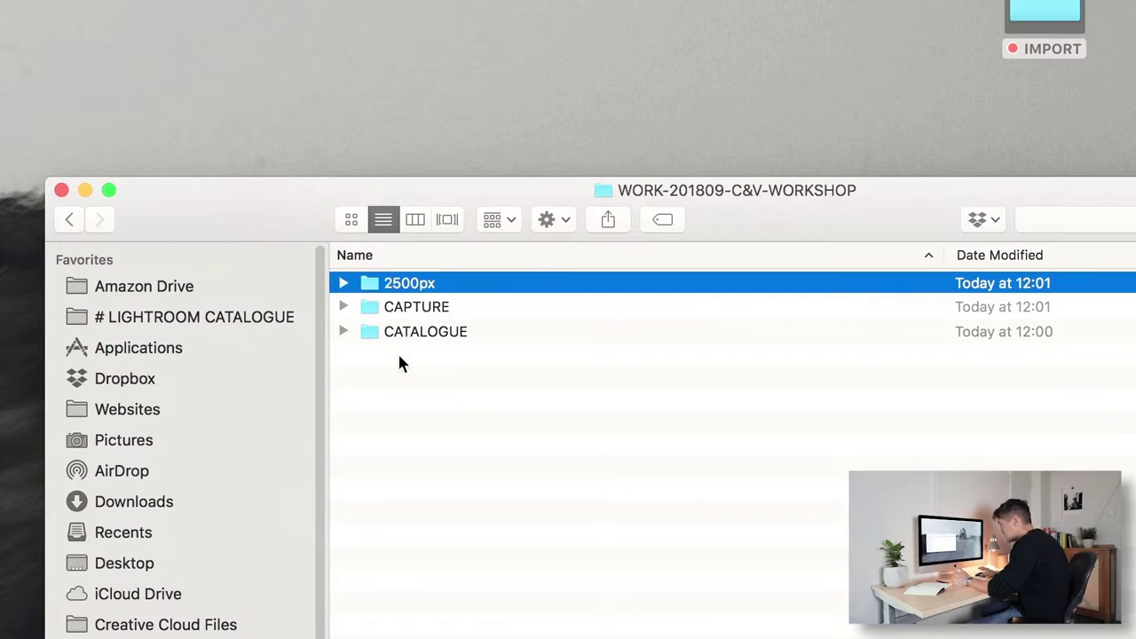
Create a folder named 4000px inside WORK-201809-C&V-WORKSHOP.
right_click(396, 446)
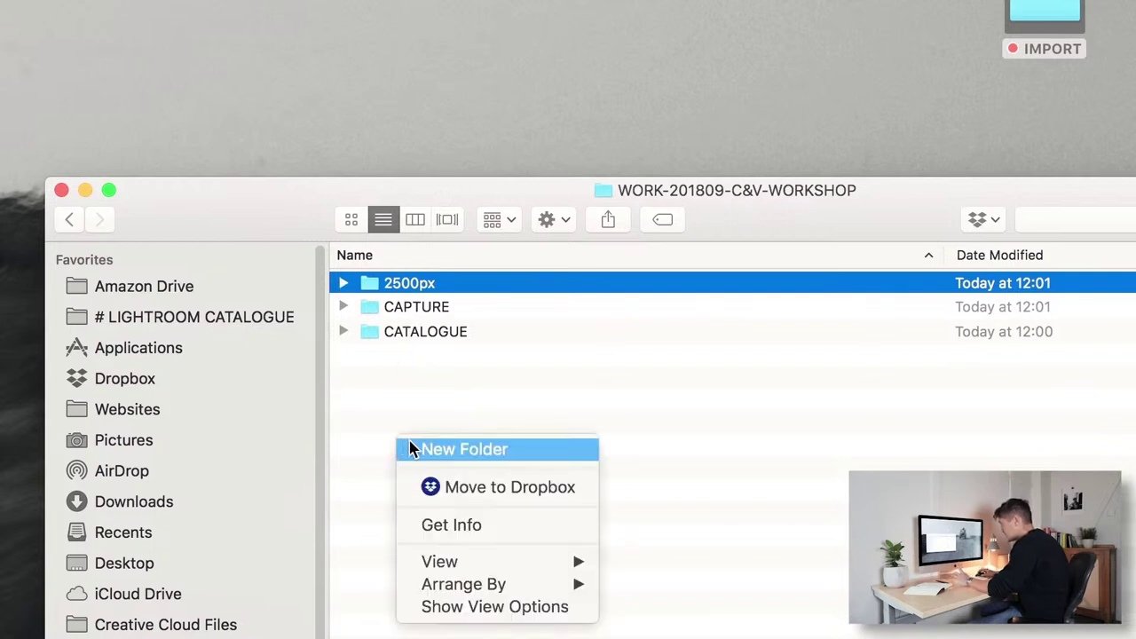
click(408, 446)
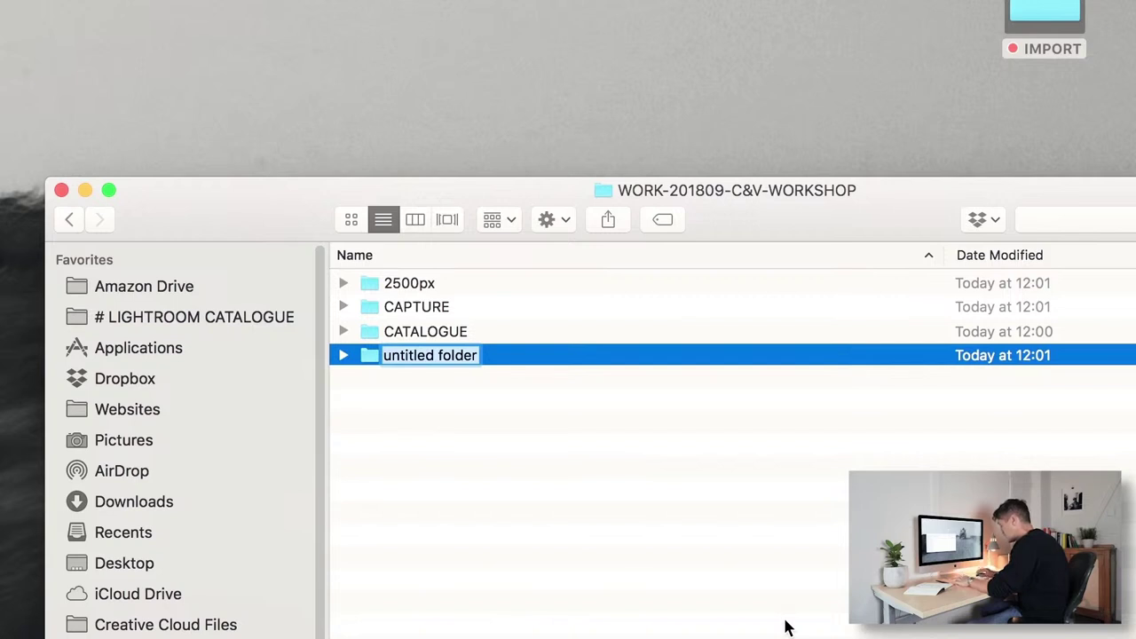
text(4000px)
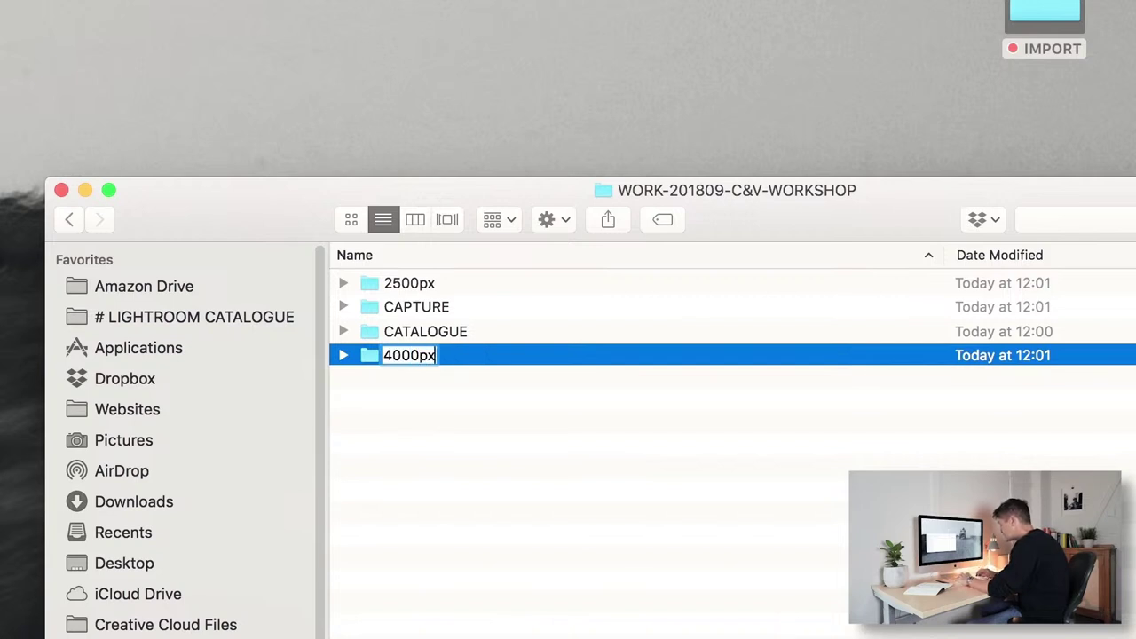
key(Return)
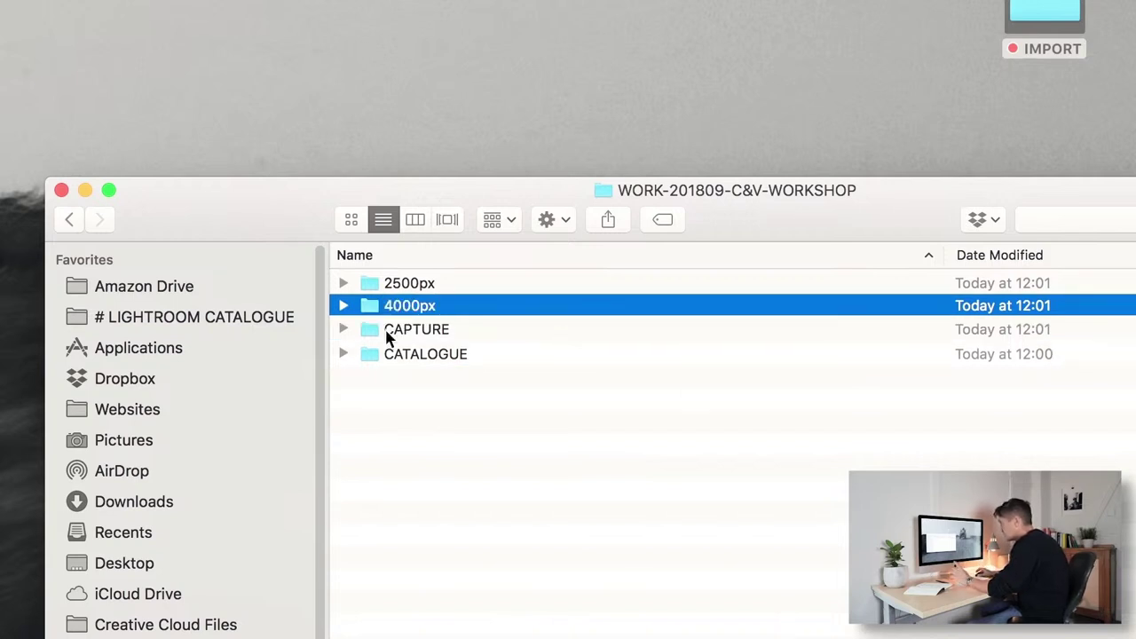
Create a folder named DRONE, in capital letters, inside WORK-201809-C&V-WORKSHOP.
right_click(440, 450)
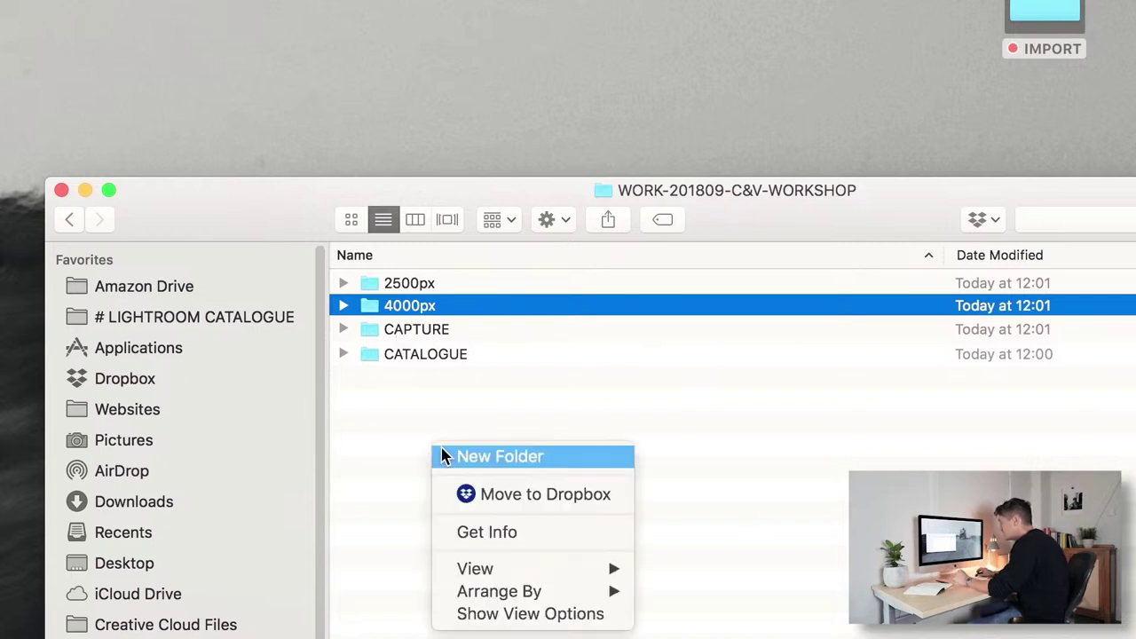
click(441, 455)
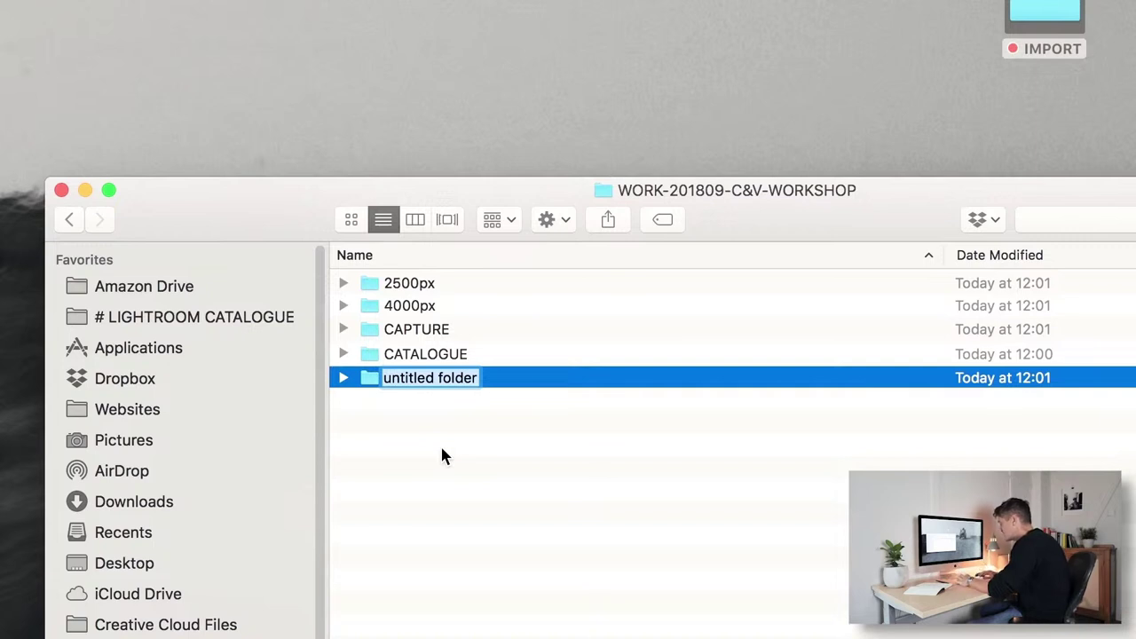
text(drone)
key(BackSpace)
key(BackSpace)
key(BackSpace)
key(BackSpace)
key(BackSpace)
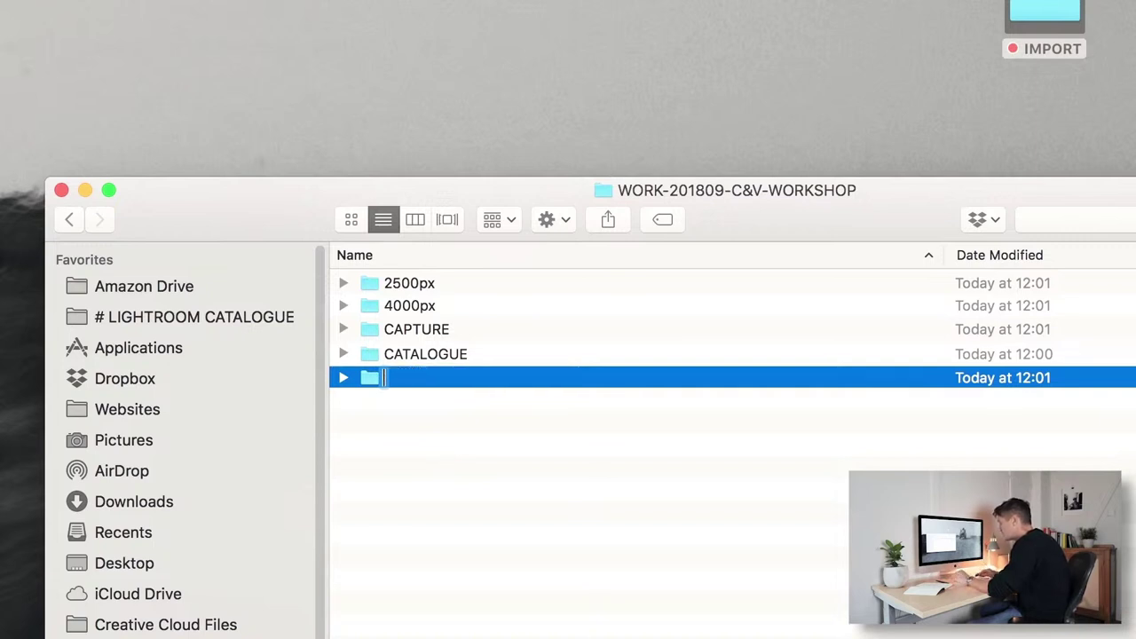
text(DRONE)
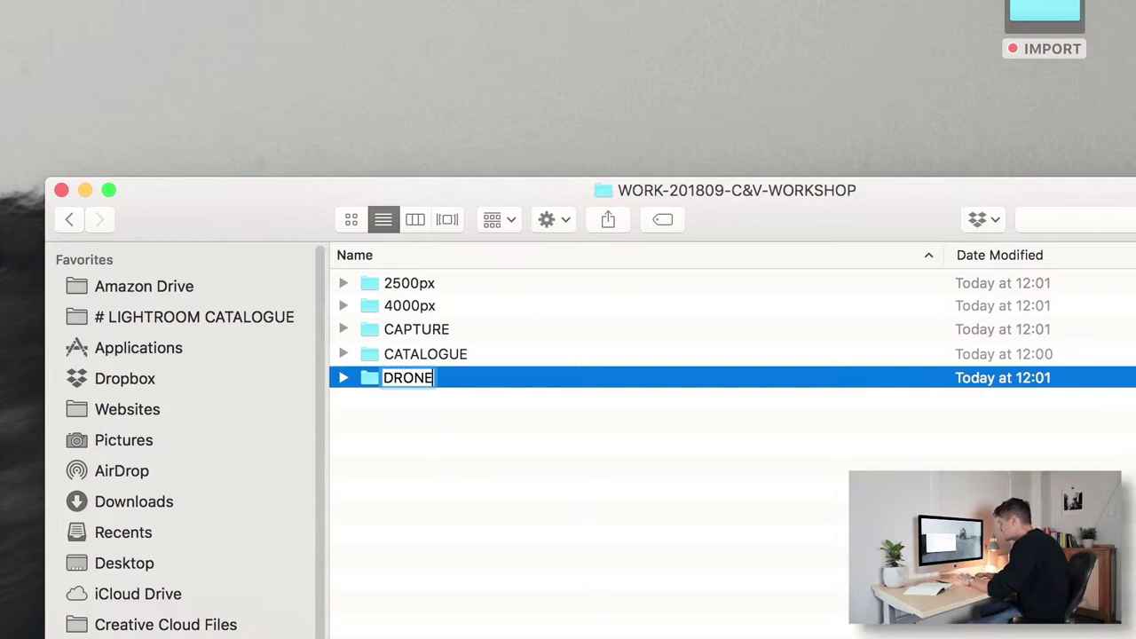
key(Return)
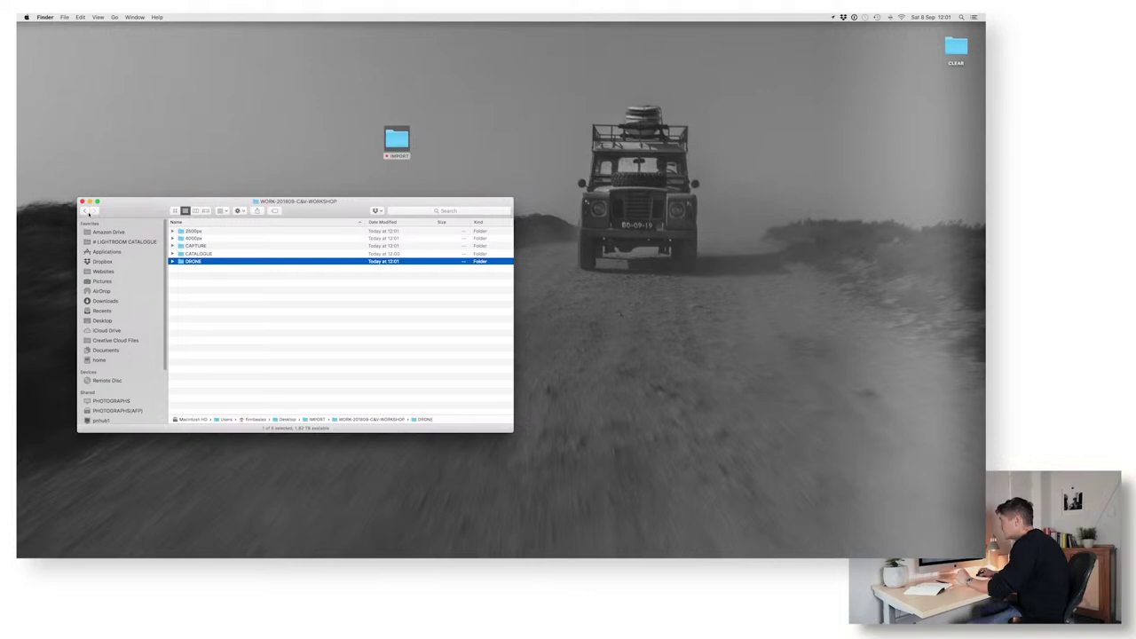
Return to the IMPORT folder and move the WORK-201809-C&V-WORKSHOP folder to the trash.
click(85, 211)
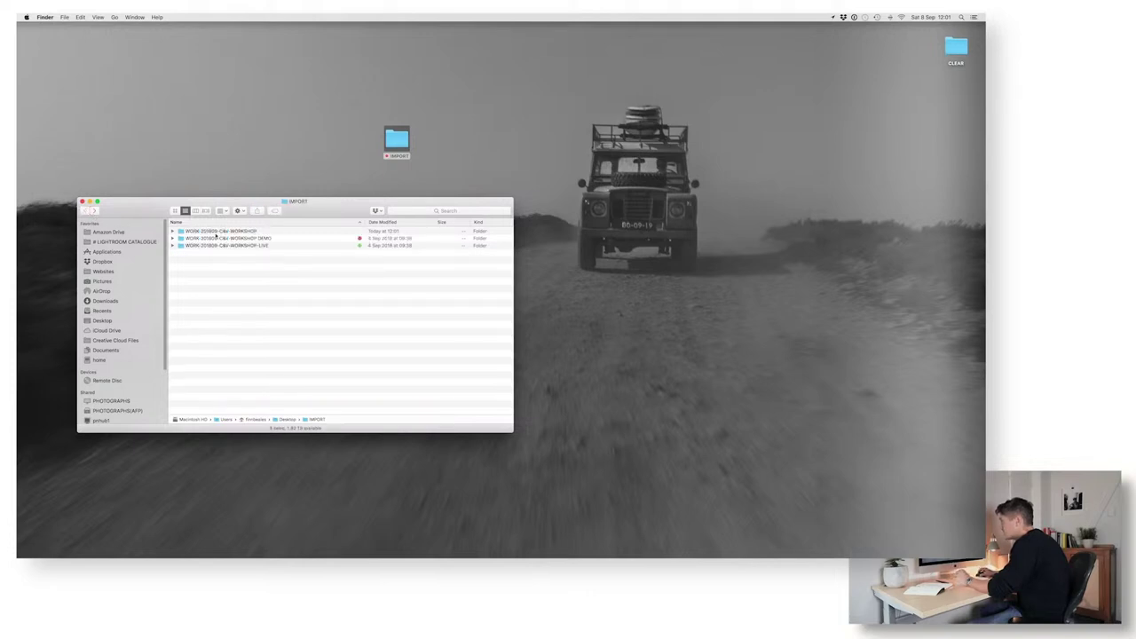
click(255, 232)
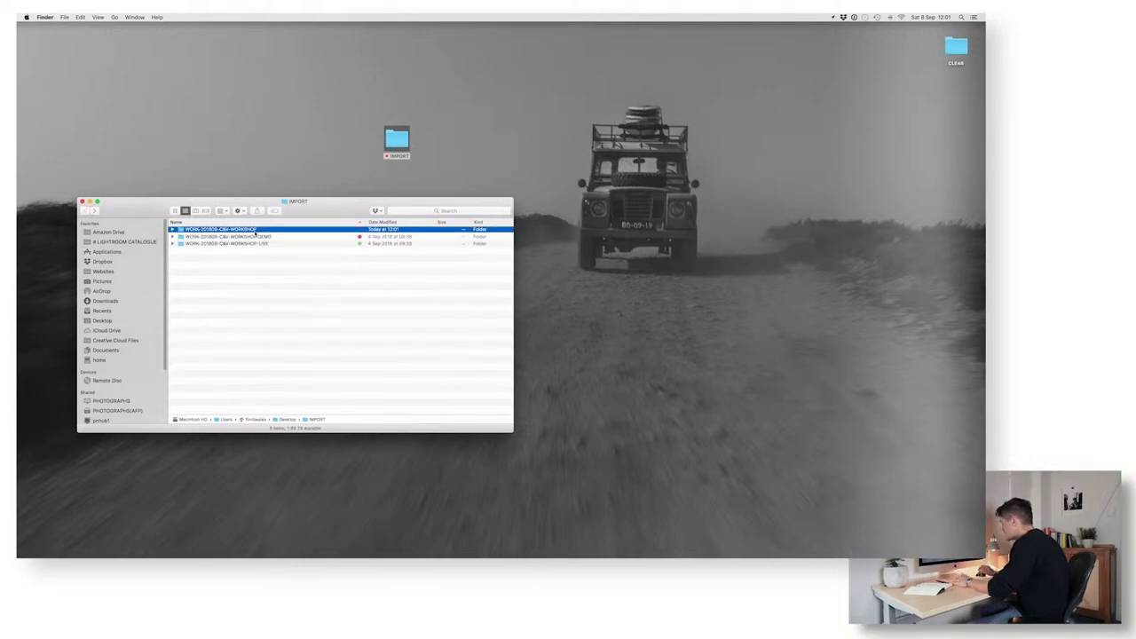
key(super+BackSpace)
Expand the WORK-201809-C&V-WORKSHOP DEMO folder and open its 201809-WORKSHOP-C&V.lrcat catalogue in Lightroom.
key(Right)
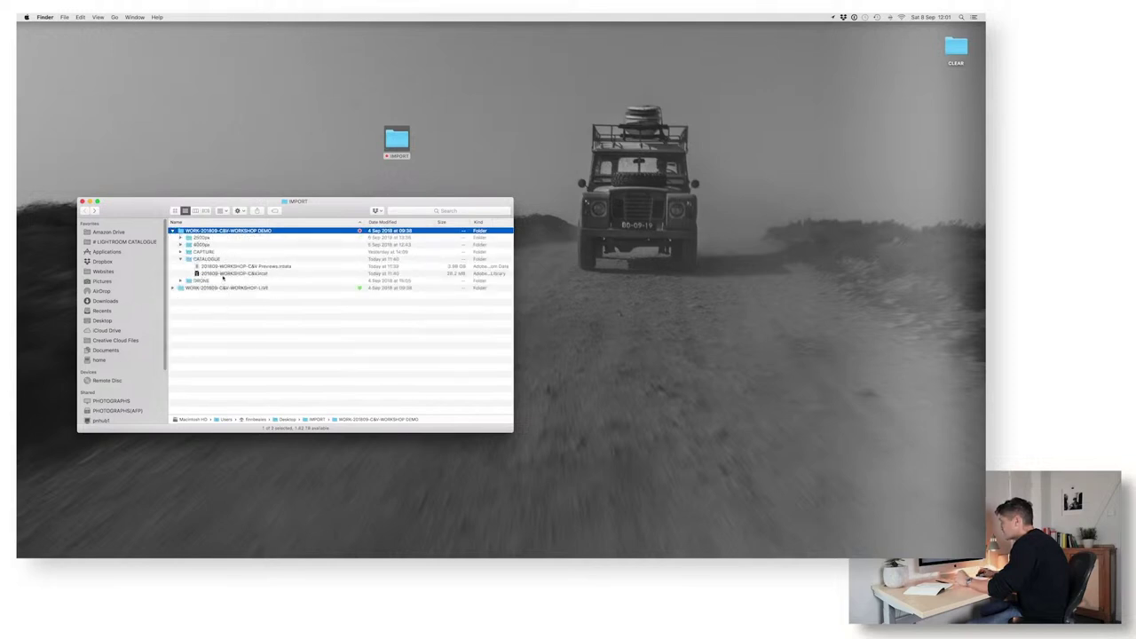
double_click(222, 274)
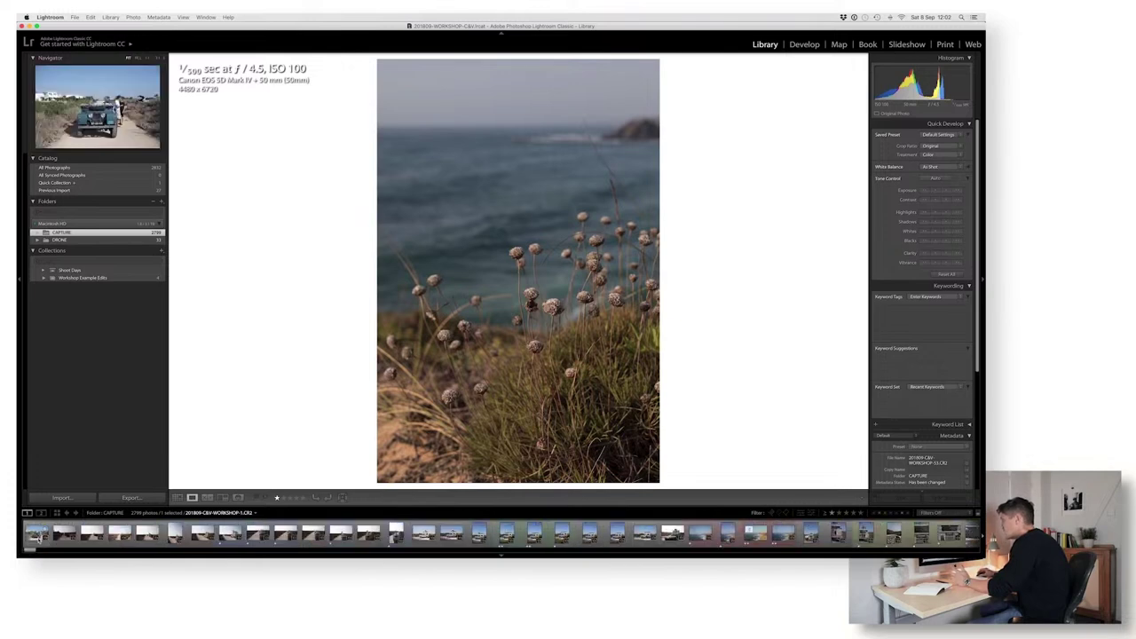
Go through the CAPTURE photos from the first to the fifth, 201809-C&V-WORKSHOP-5.CR2, and rate the fifth one star.
click(37, 536)
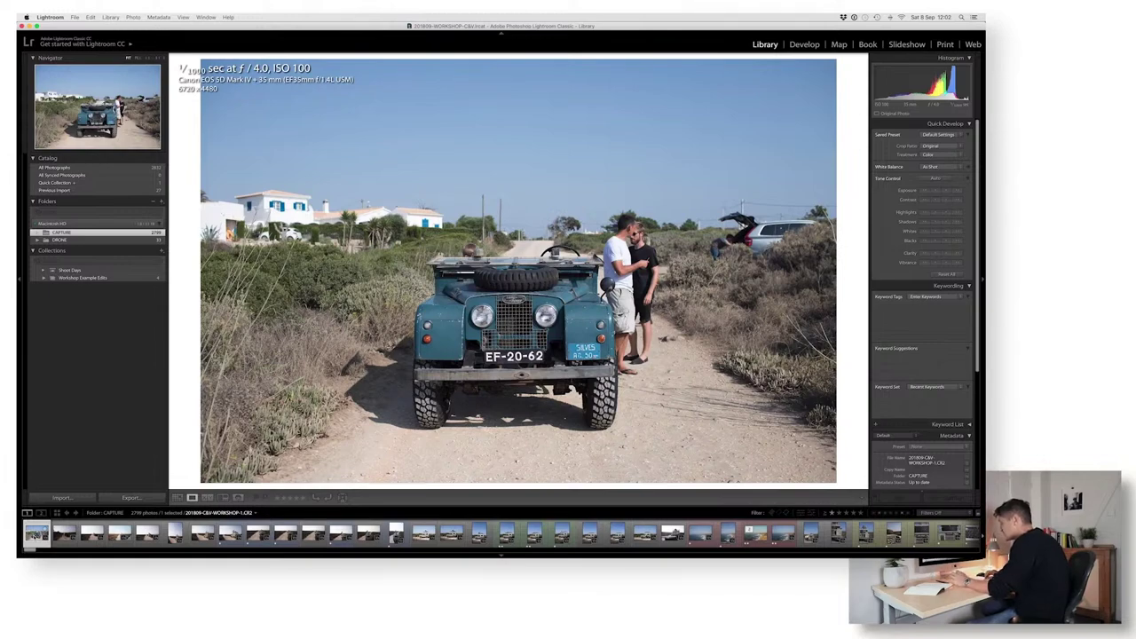
key(Right)
key(Right)
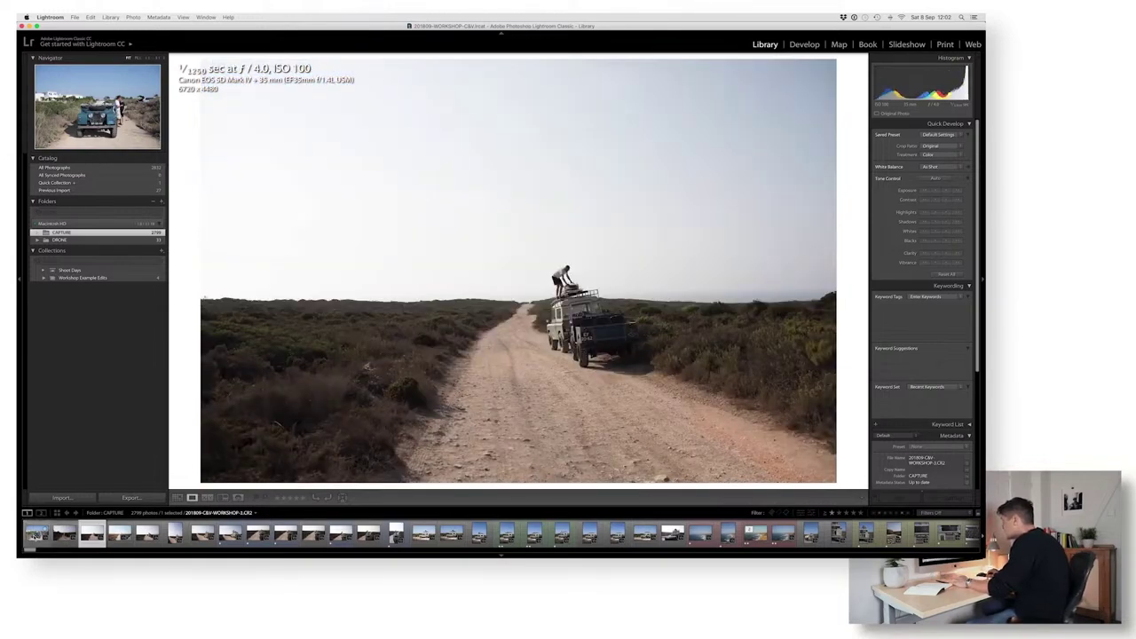
key(Right)
key(Right)
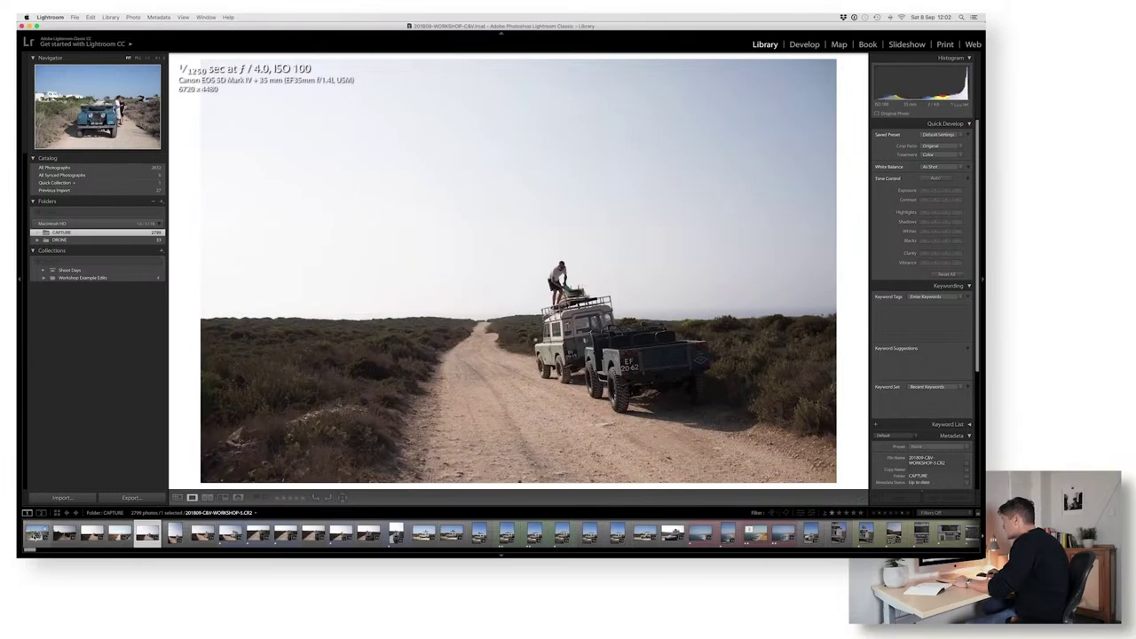
key(1)
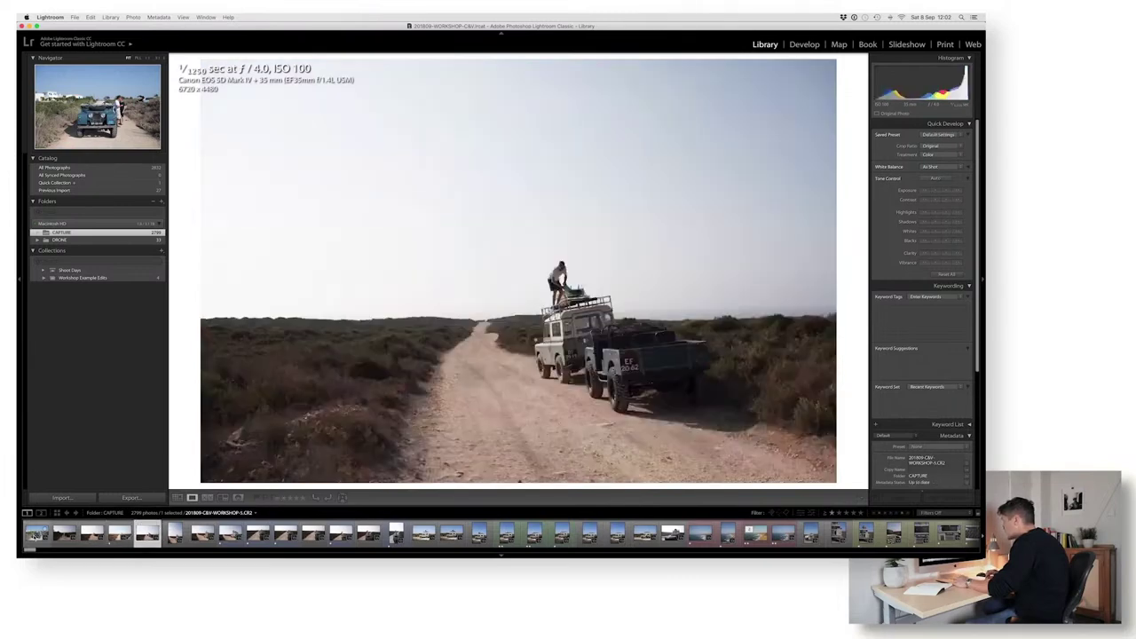
Rate the photos 201809-C&V-WORKSHOP-7.CR2 and 201809-C&V-WORKSHOP-8.CR2 one star.
key(Right)
key(Right)
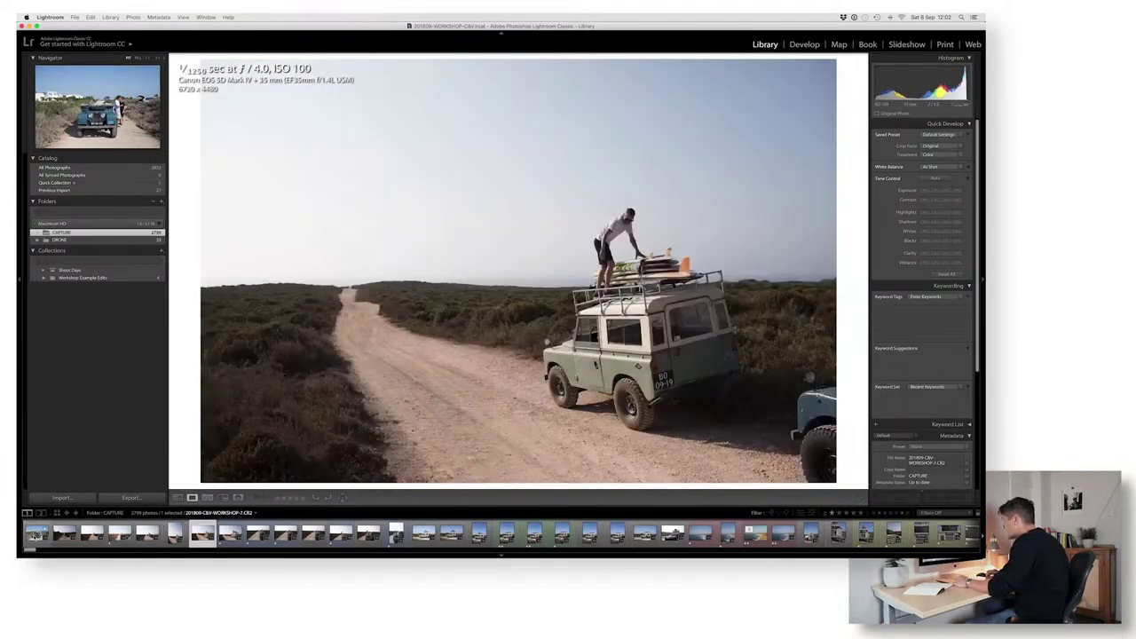
key(1)
key(Right)
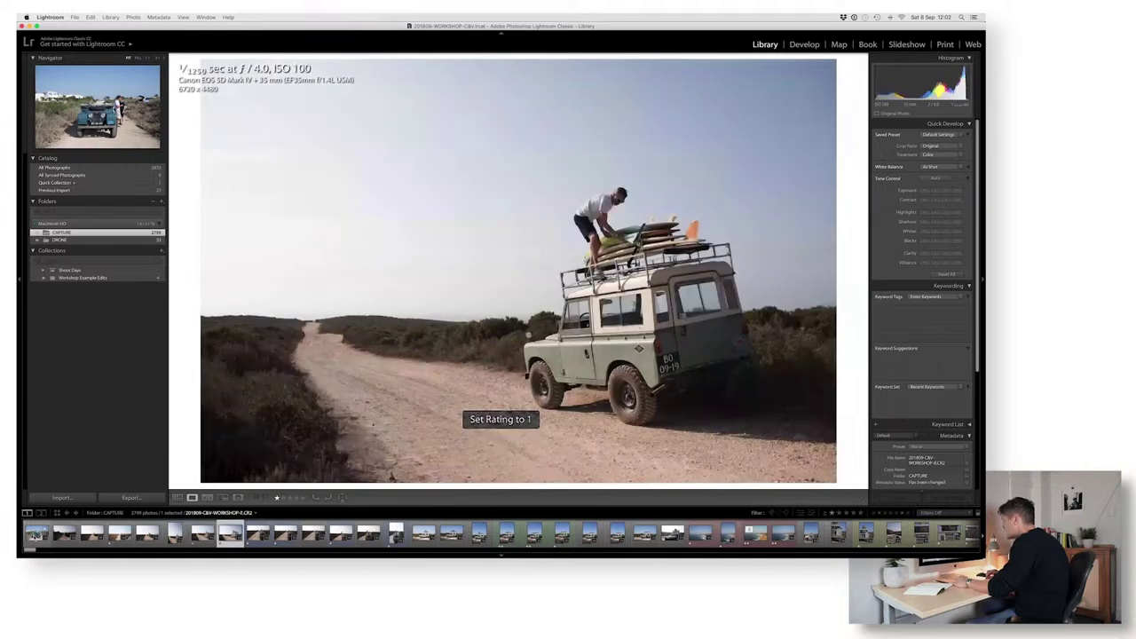
Go on through the CAPTURE photos to the thirteenth, giving the twelfth a one-star rating.
key(Right)
key(Right)
key(Right)
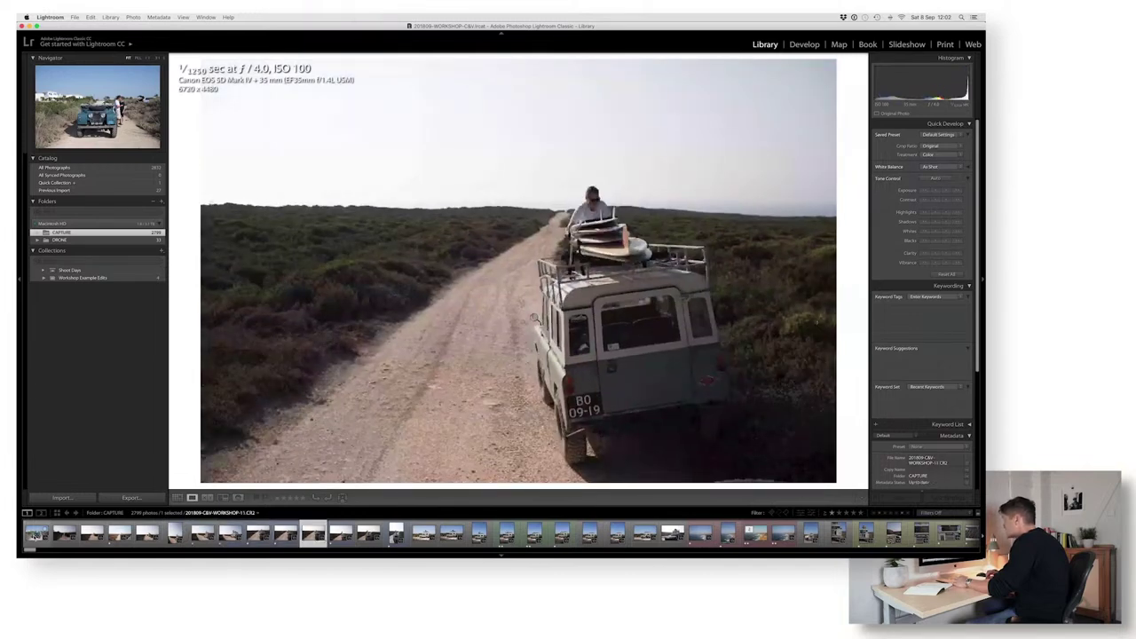
key(Right)
key(1)
key(Right)
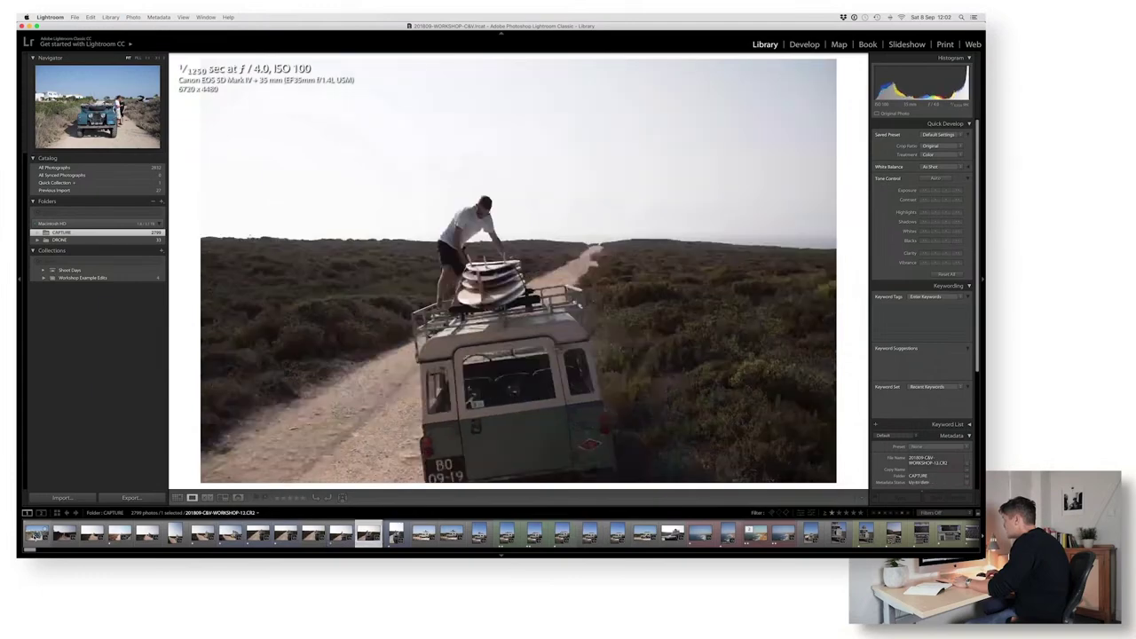
Look through the following CAPTURE photos, past the Land Rover side views and the coast shots, to the flowers above the sea.
key(Right)
key(Right)
key(Right)
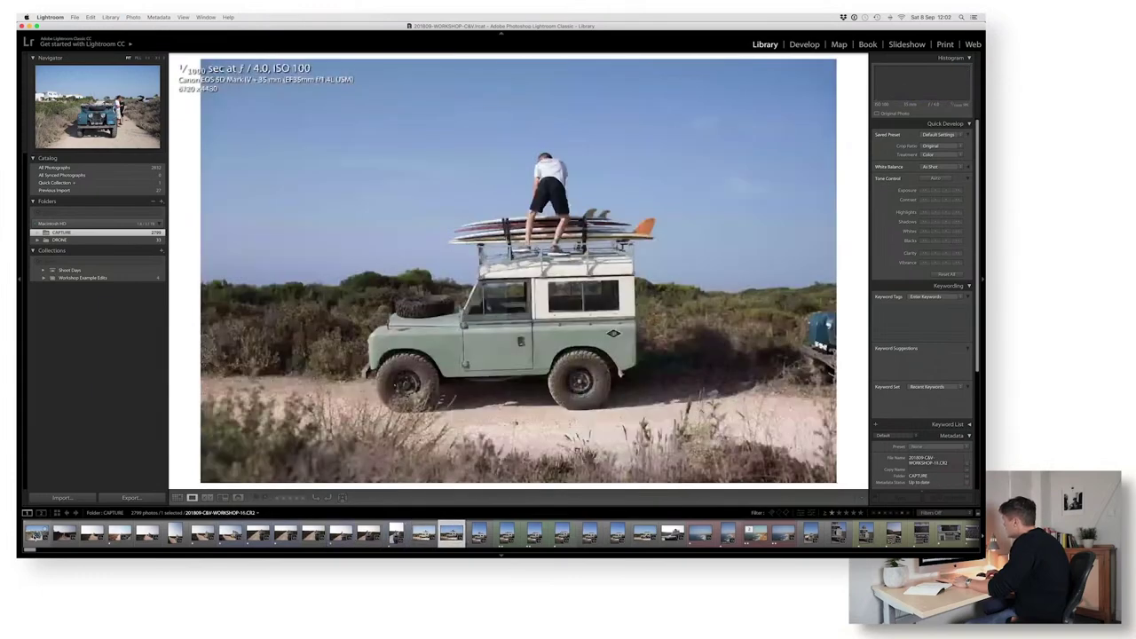
key(Right)
key(Right)
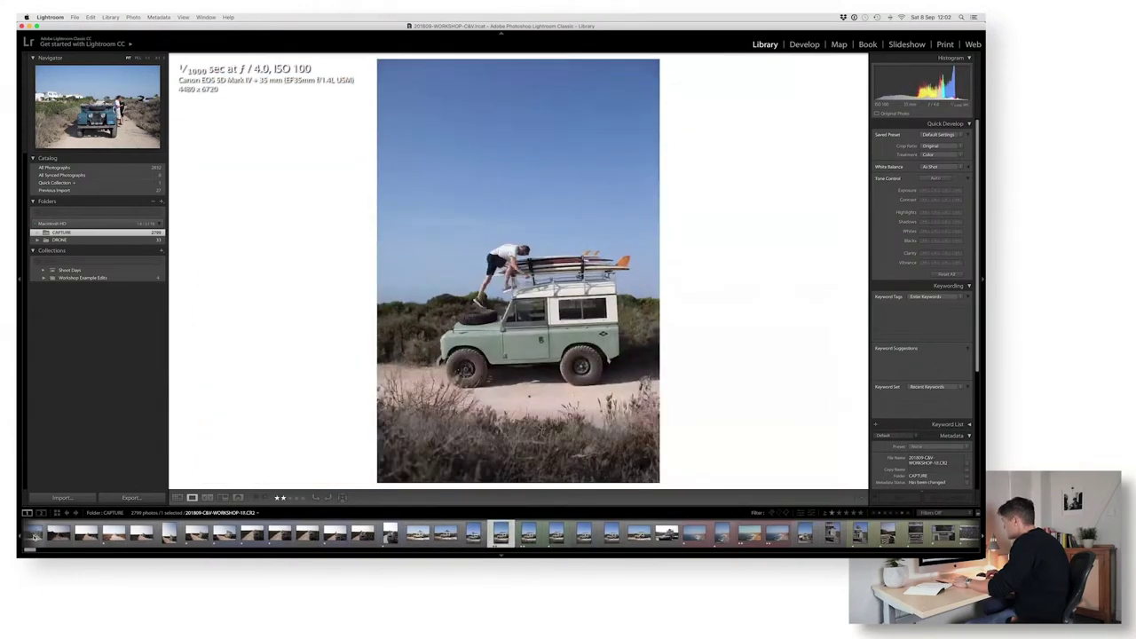
key(Right)
key(Right)
key(Right)
key(Right)
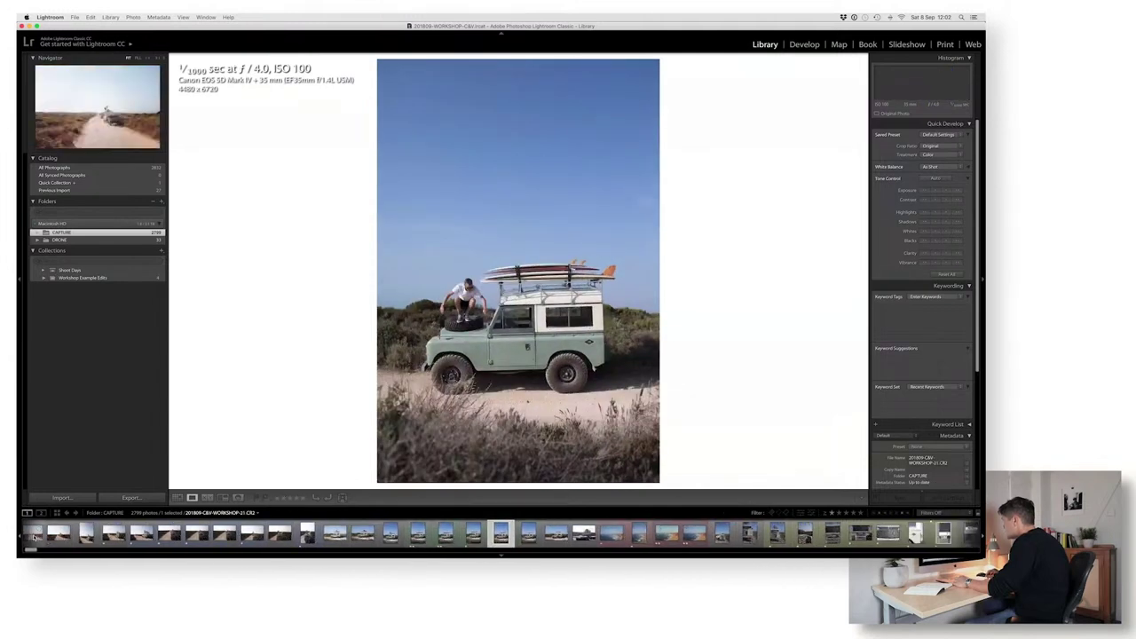
key(Right)
key(Right)
key(Right)
key(Right)
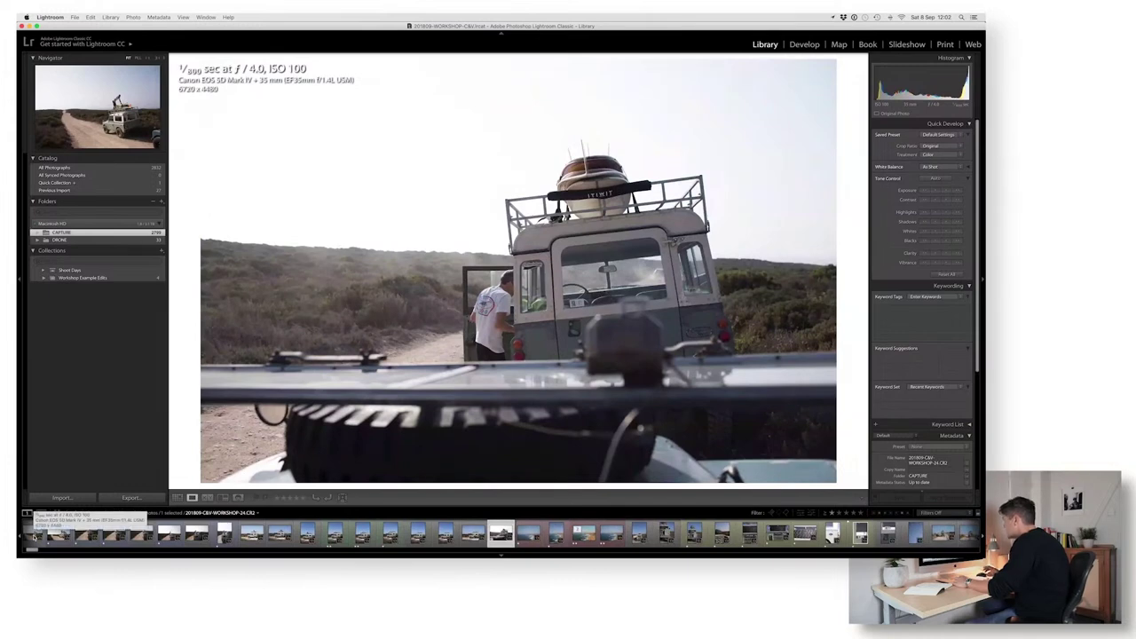
key(Right)
key(Right)
key(Right)
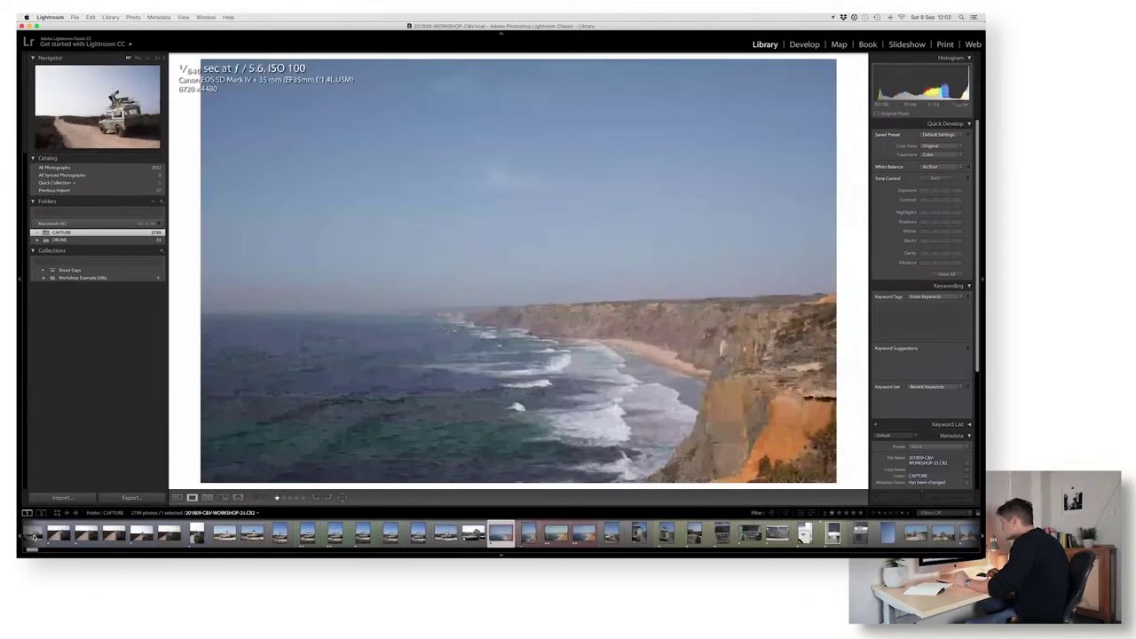
key(Right)
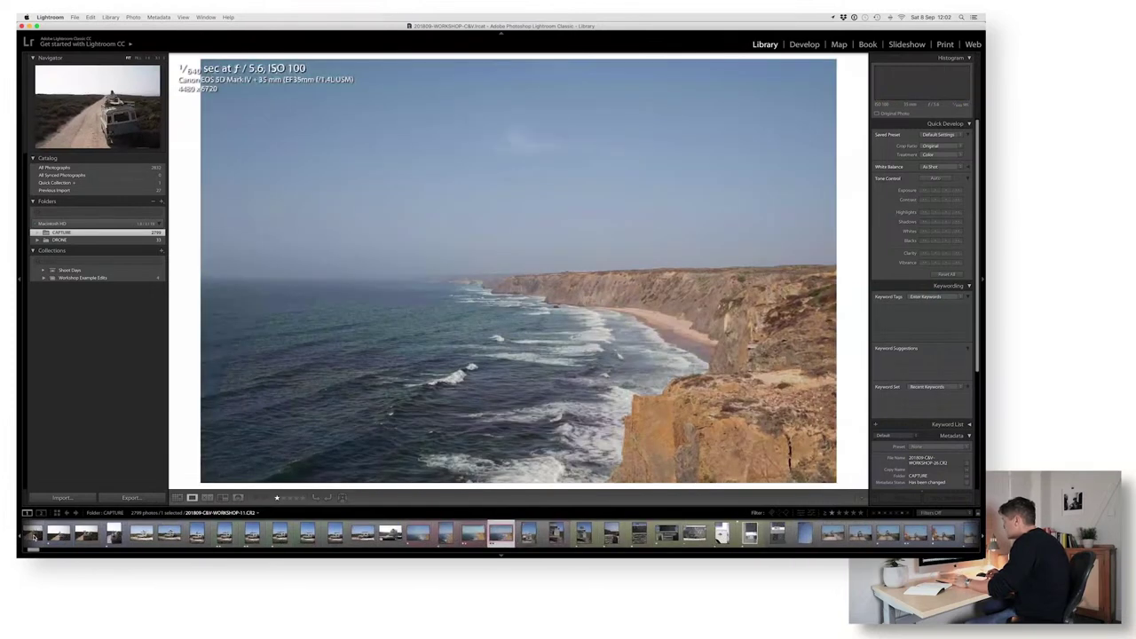
key(Right)
key(Right)
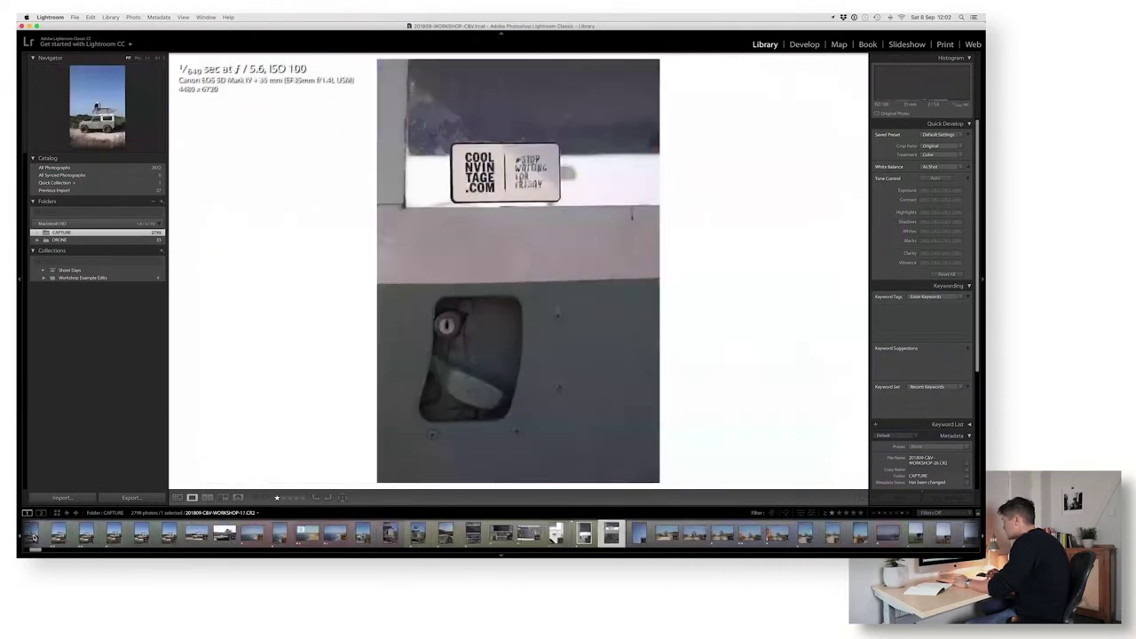
key(Right)
key(Right)
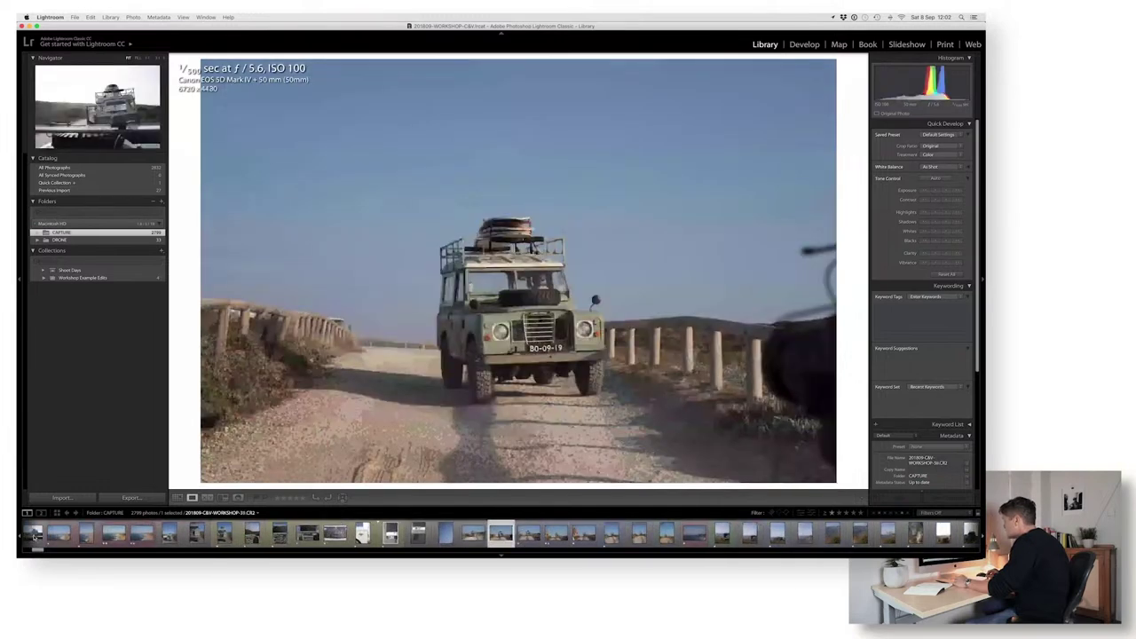
key(Right)
key(Right)
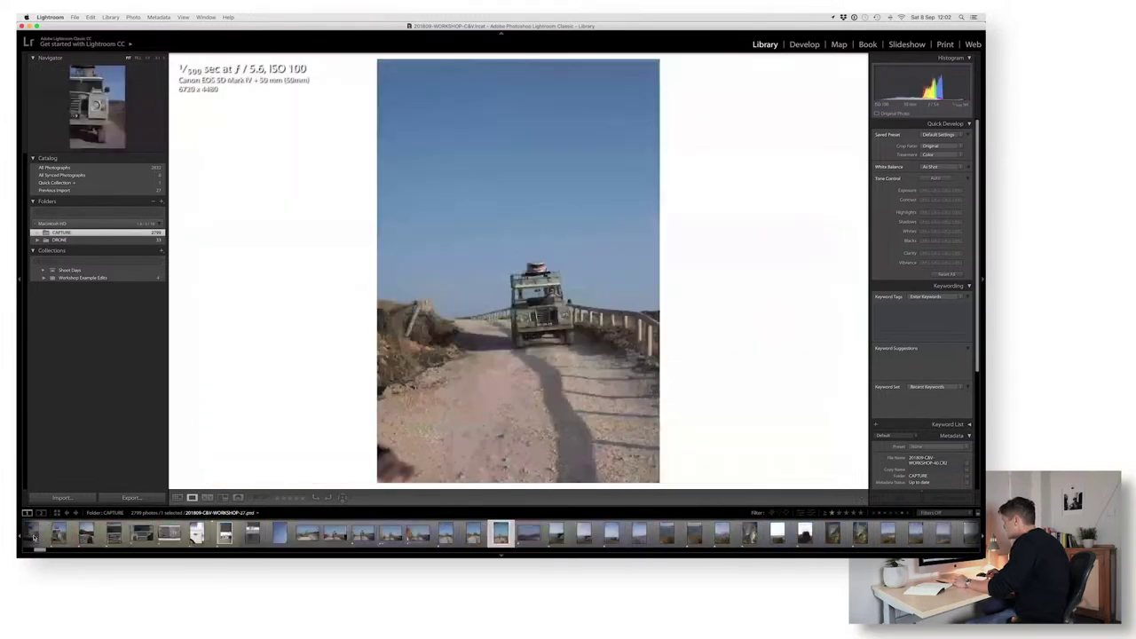
key(Right)
key(Right)
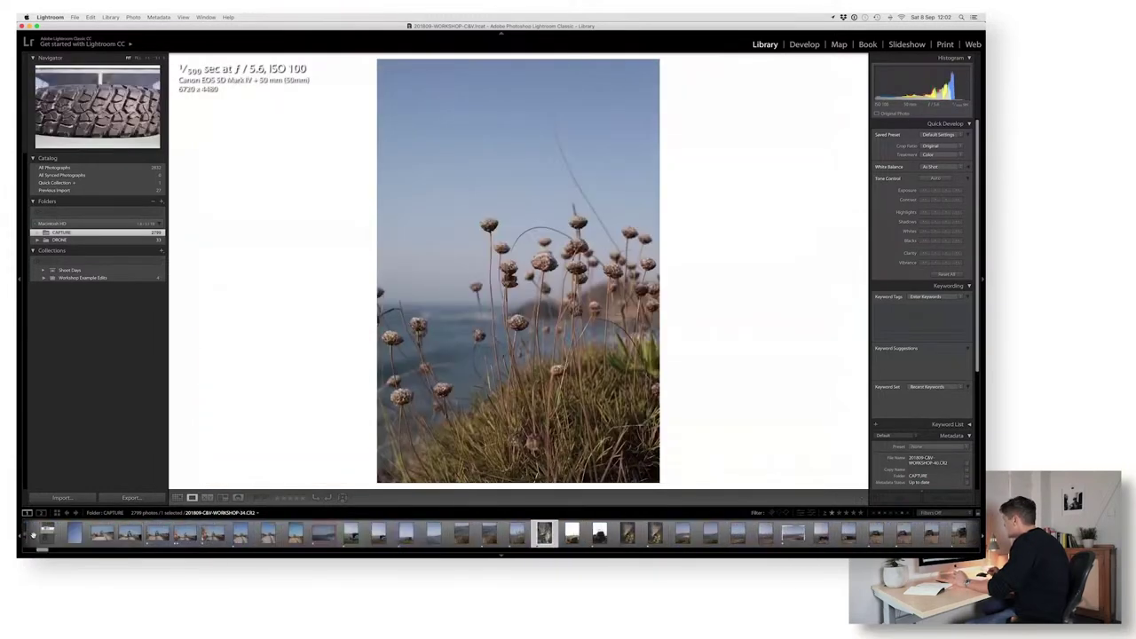
Filter the CAPTURE photos to those rated one star or higher and show the first one, 201809-C&V-WORKSHOP-4.CR2.
click(831, 513)
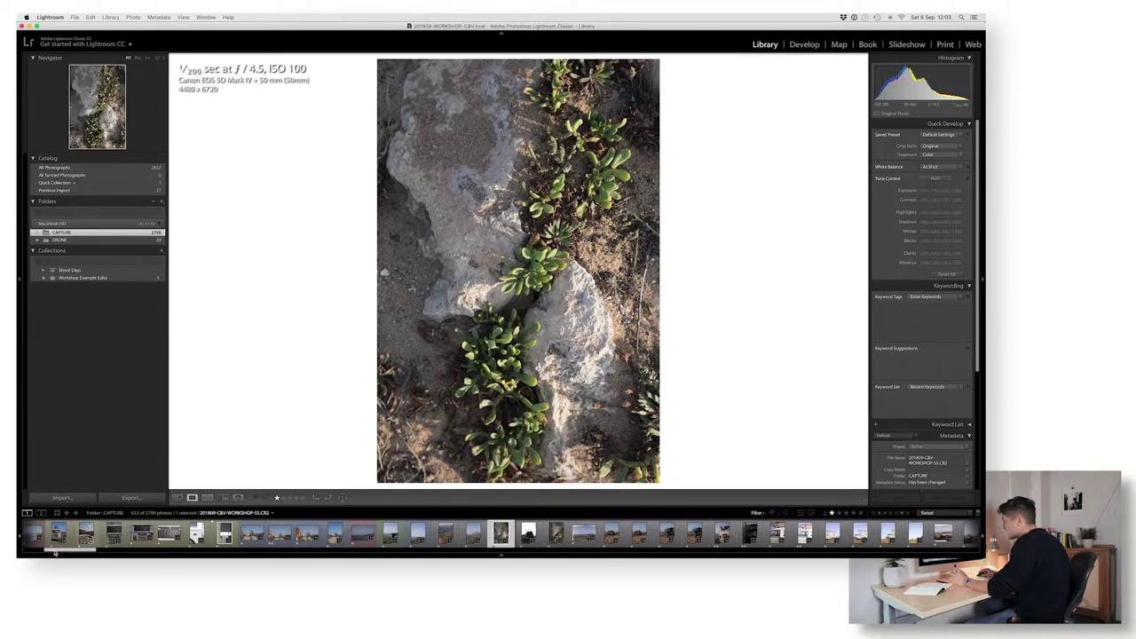
click(18, 549)
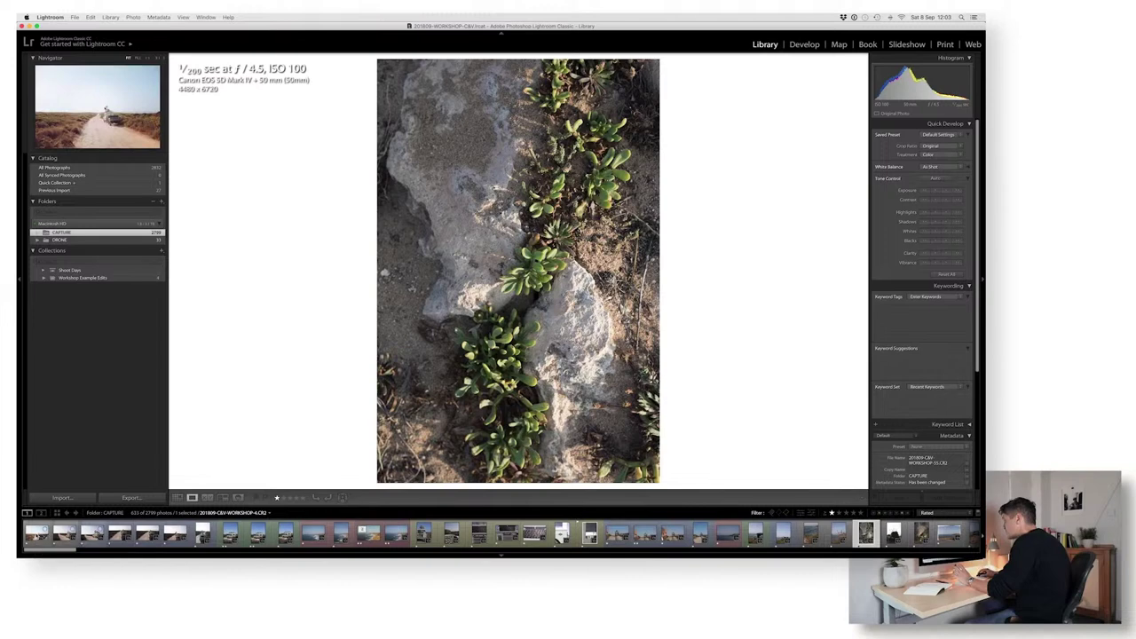
click(36, 532)
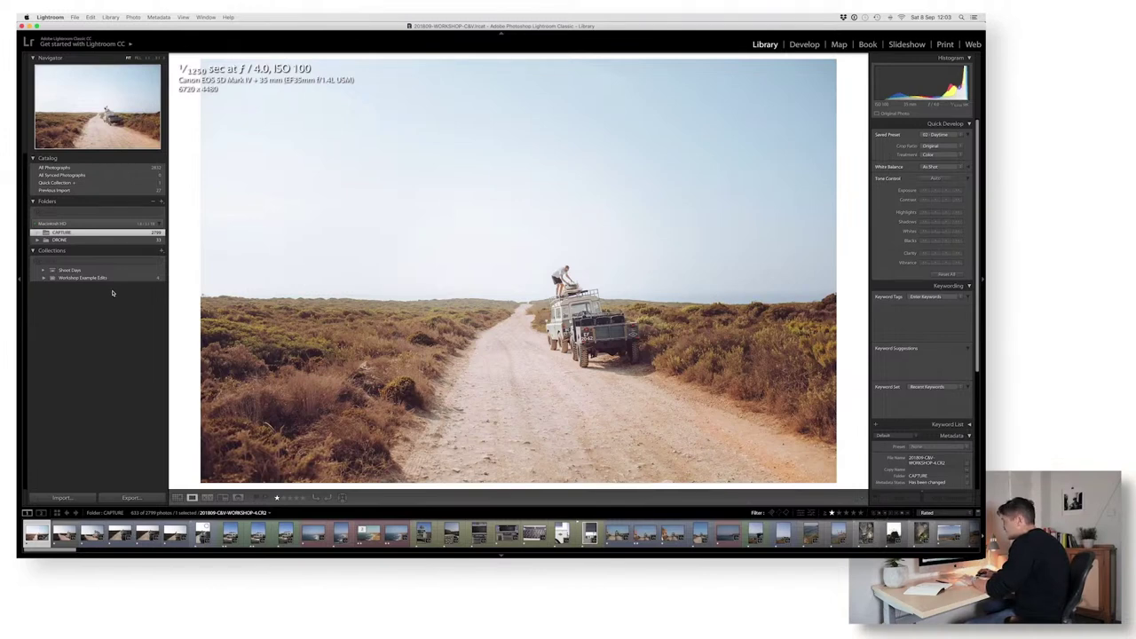
Apply the red, yellow, green and finally blue color label to 201809-C&V-WORKSHOP-4.CR2.
key(6)
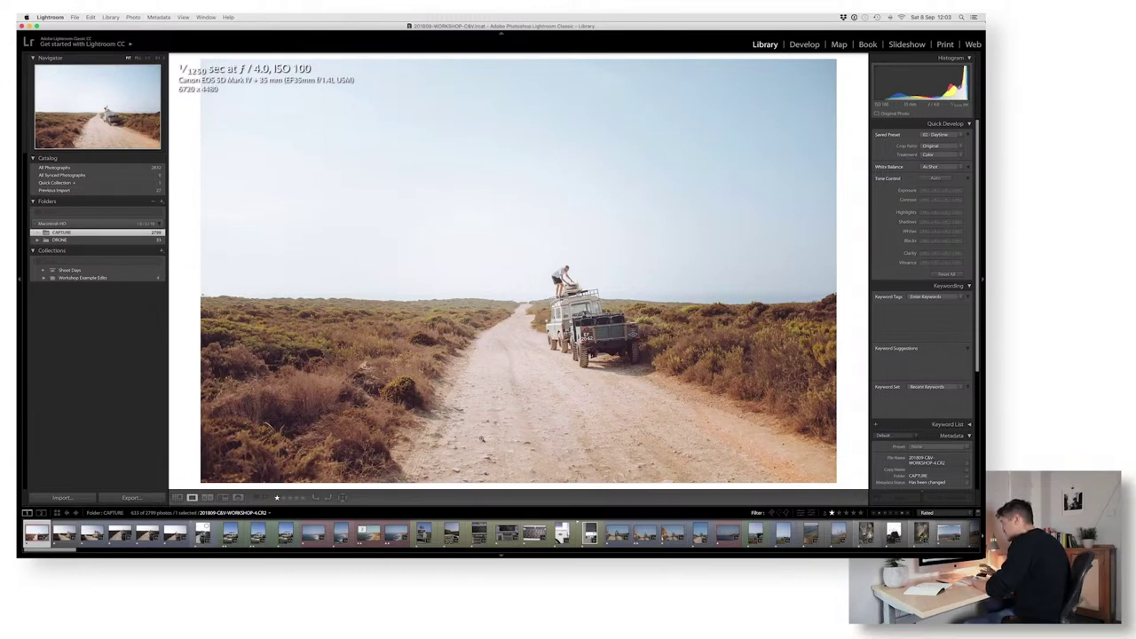
key(7)
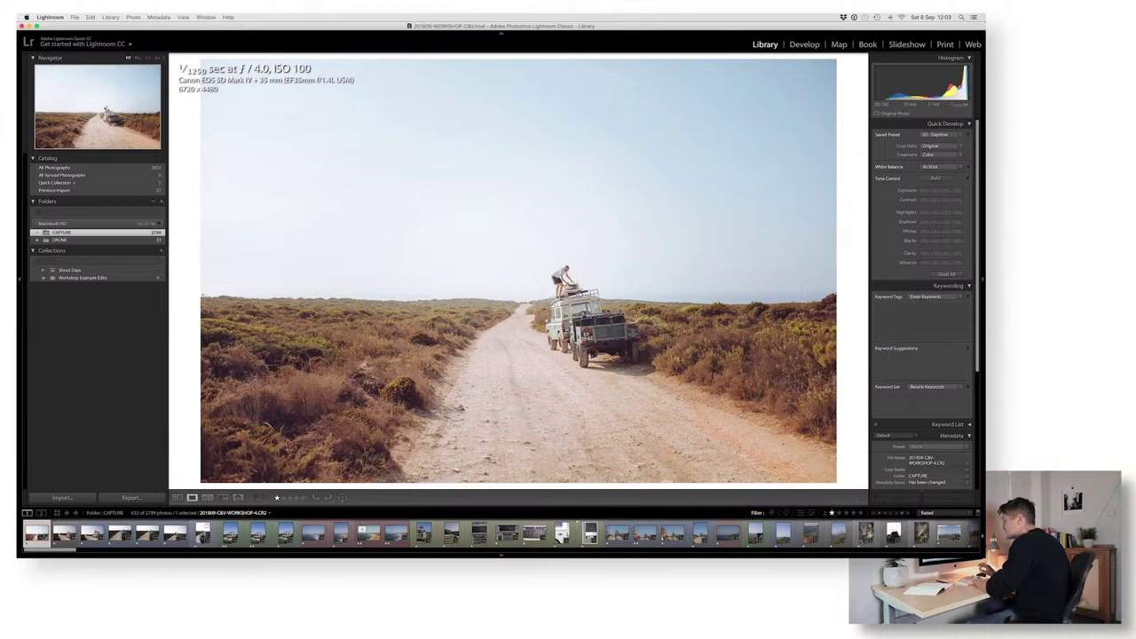
key(8)
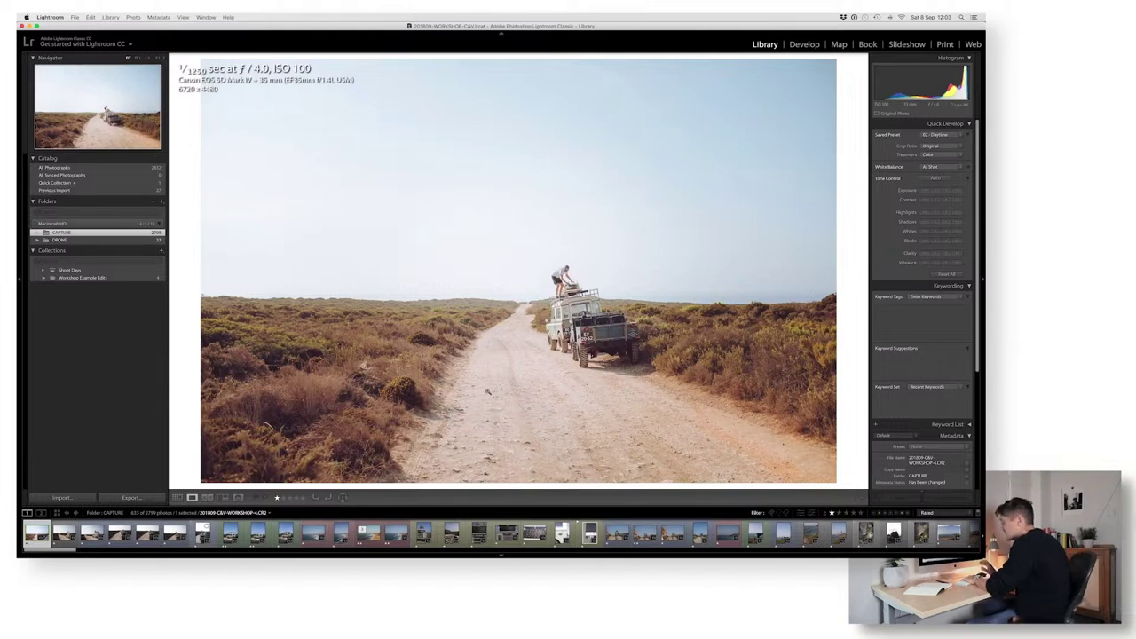
key(9)
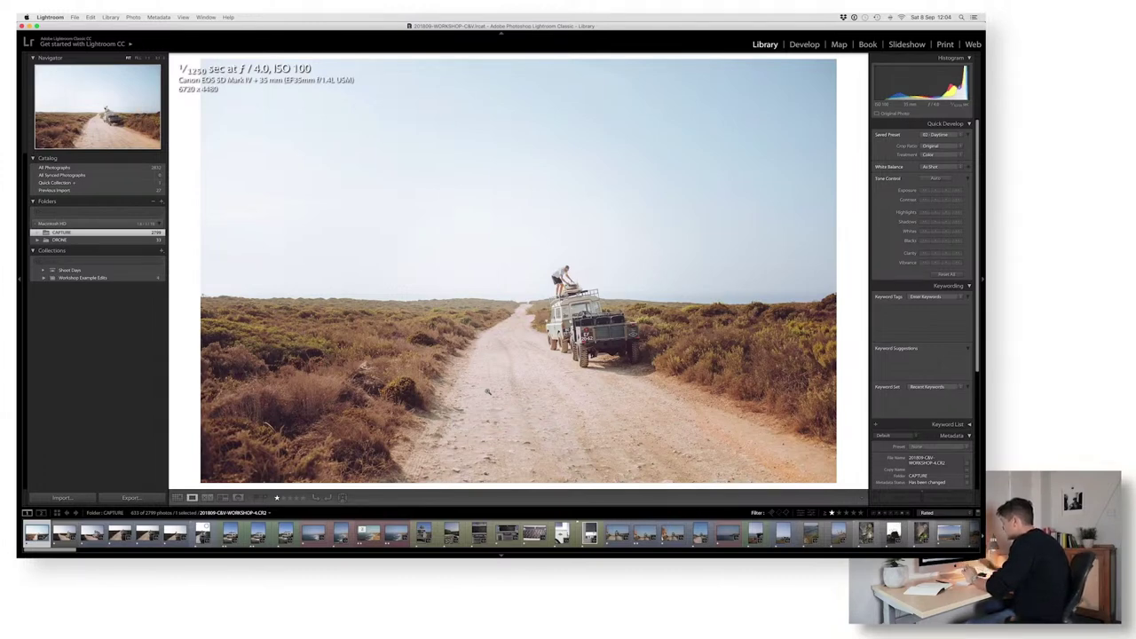
Set the color label of 201809-C&V-WORKSHOP-7.CR2 and 201809-C&V-WORKSHOP-8.CR2 to blue.
click(64, 532)
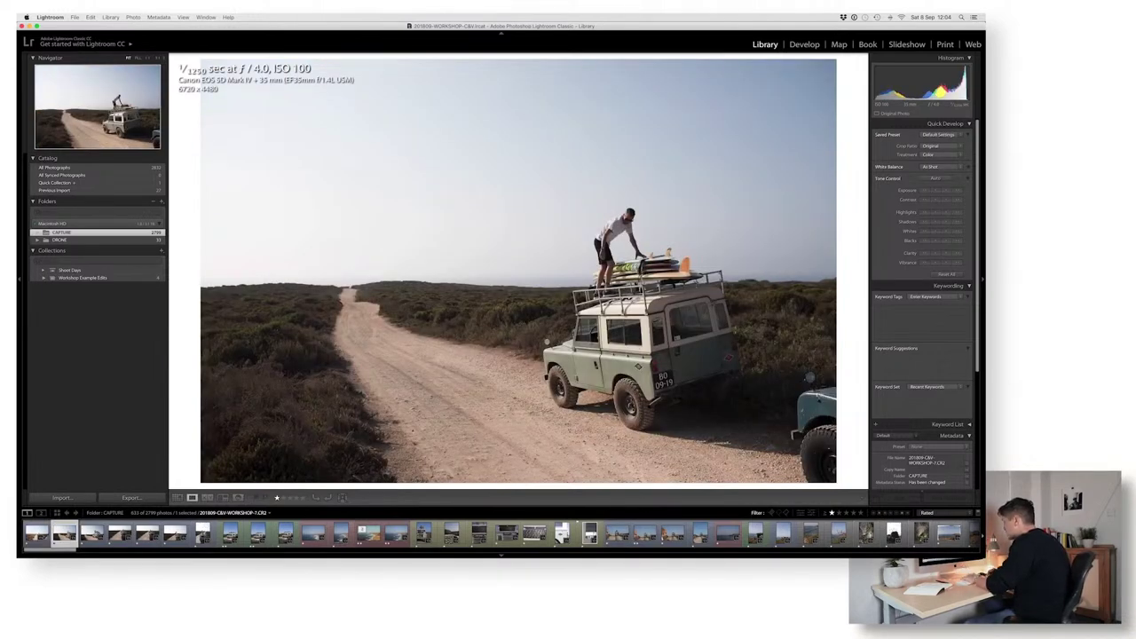
key(9)
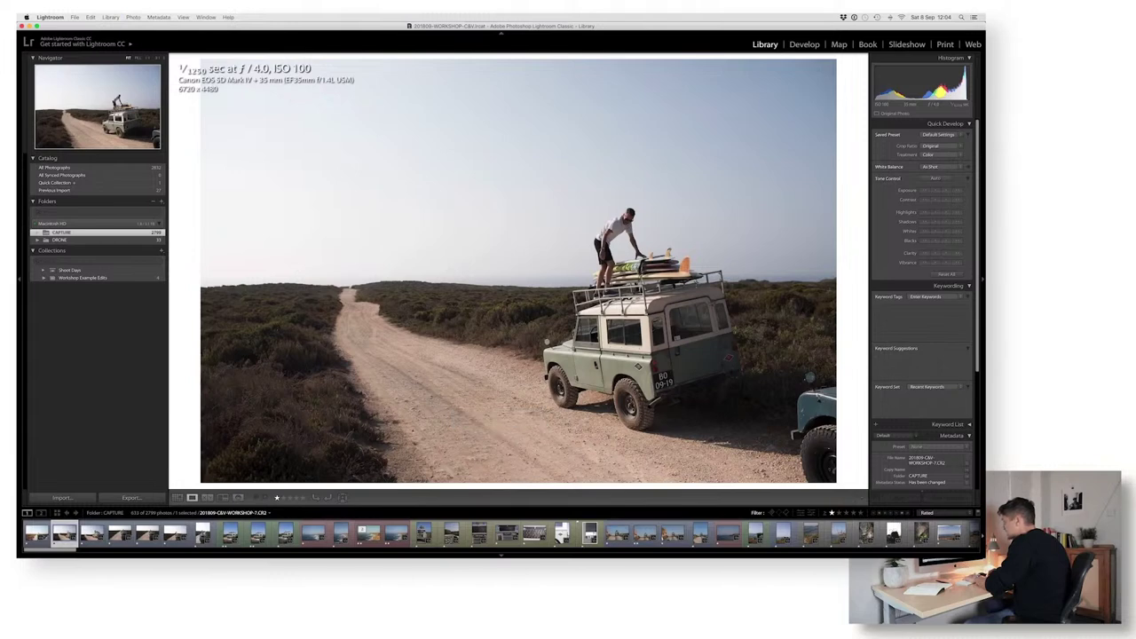
key(Right)
key(9)
key(9)
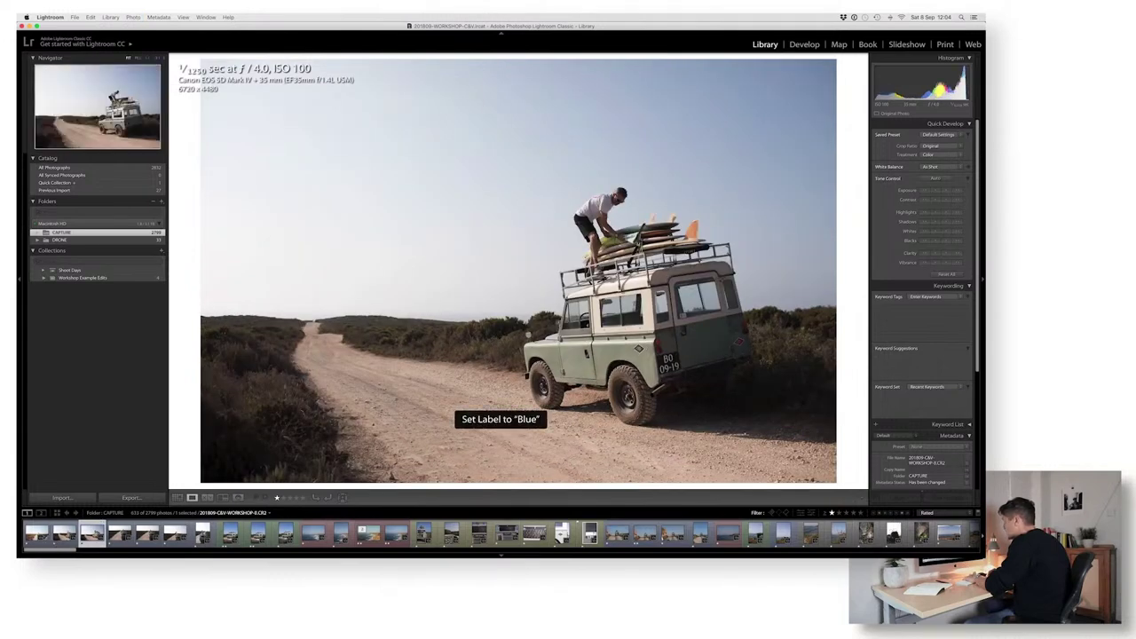
Go on to 201809-C&V-WORKSHOP-18.CR2, remove its green color label and apply it again.
key(Right)
key(Right)
key(Right)
key(Right)
key(Right)
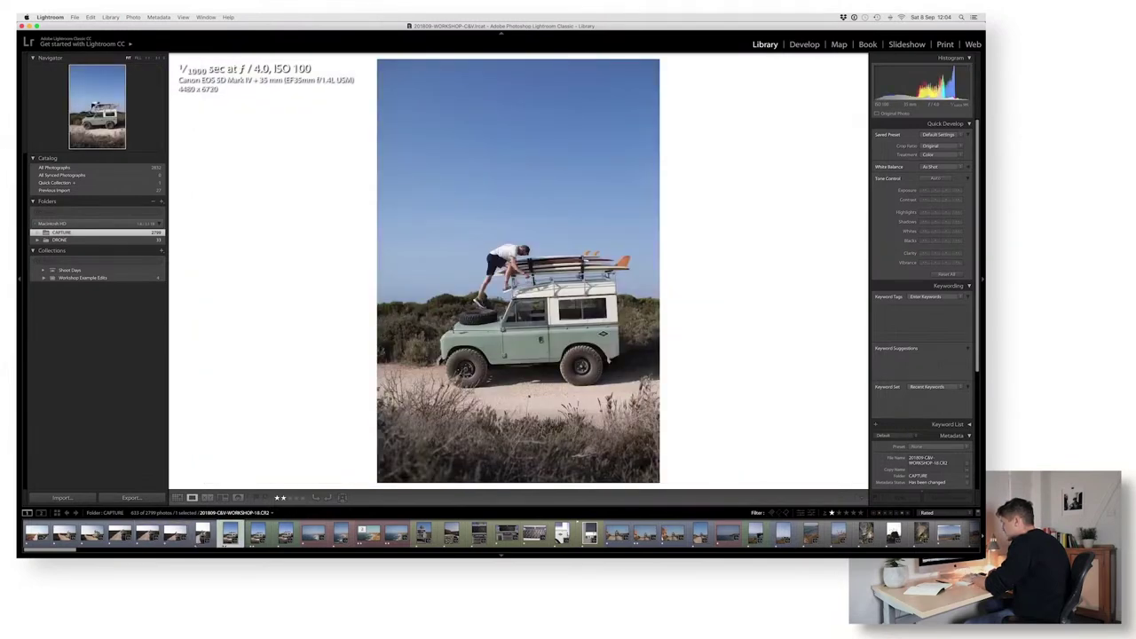
key(8)
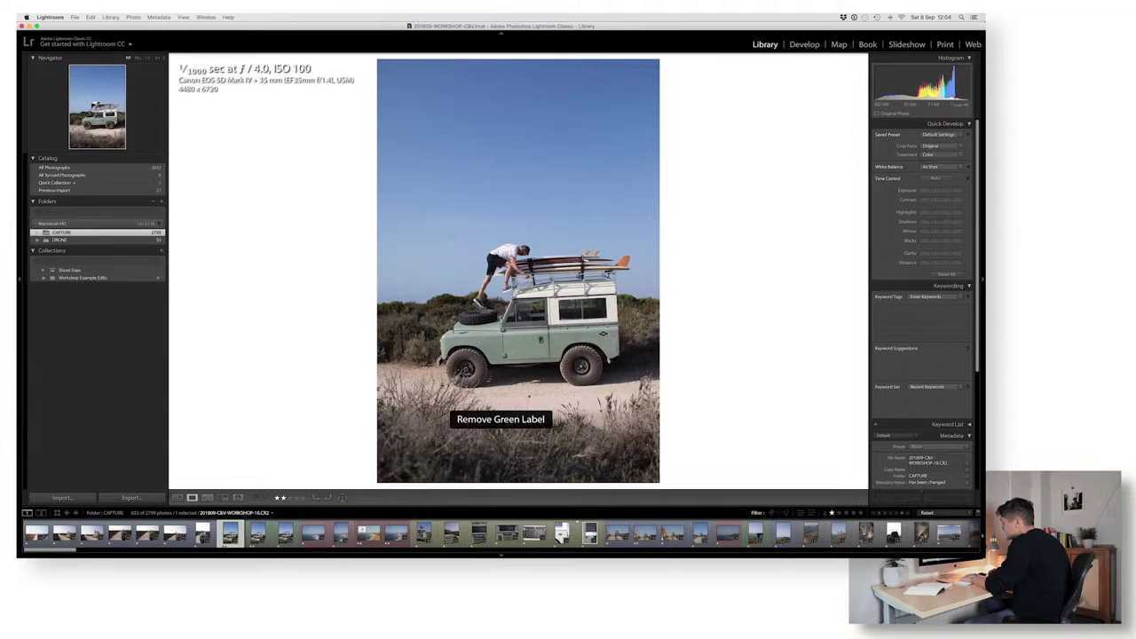
key(8)
Go on to the coast photo 201809-C&V-WORKSHOP-25.CR2 and set its color label to red.
key(Right)
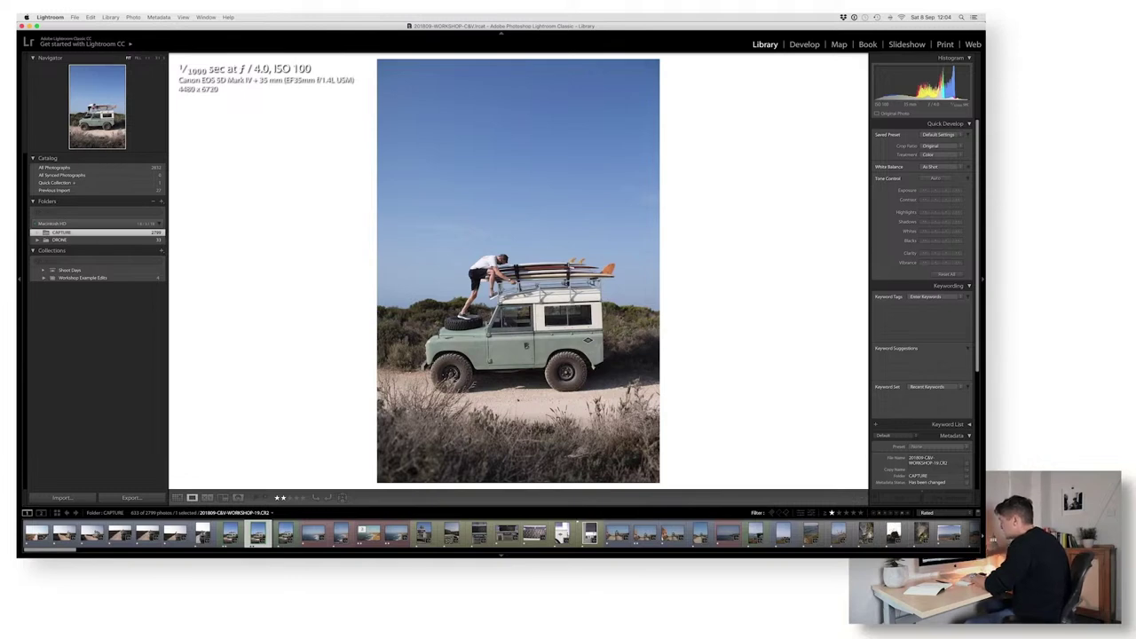
key(Right)
key(Right)
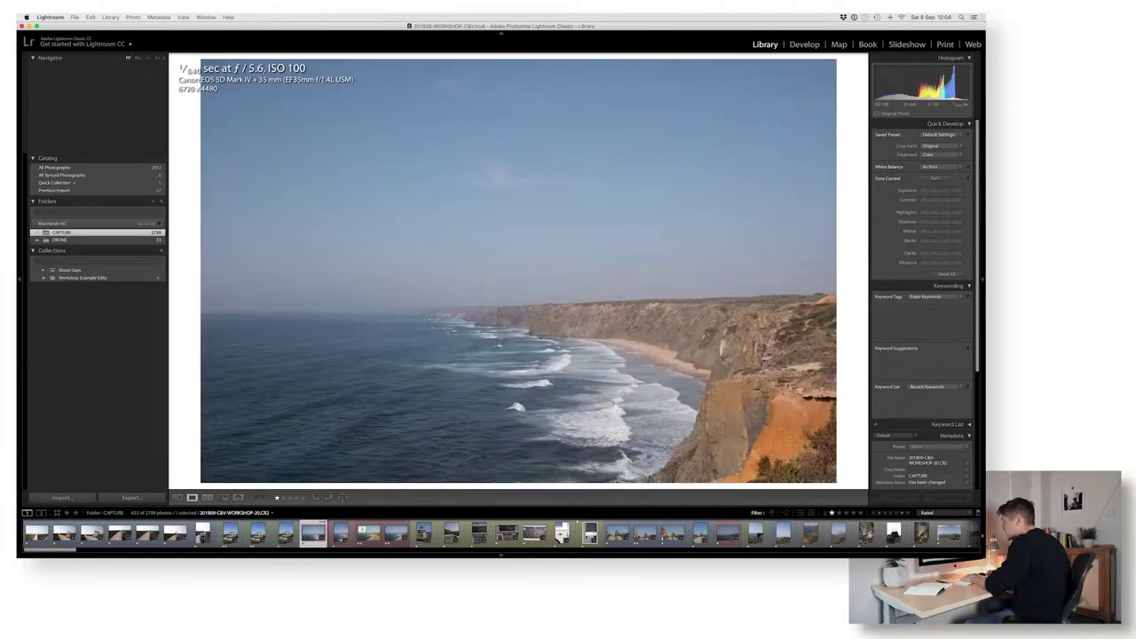
key(6)
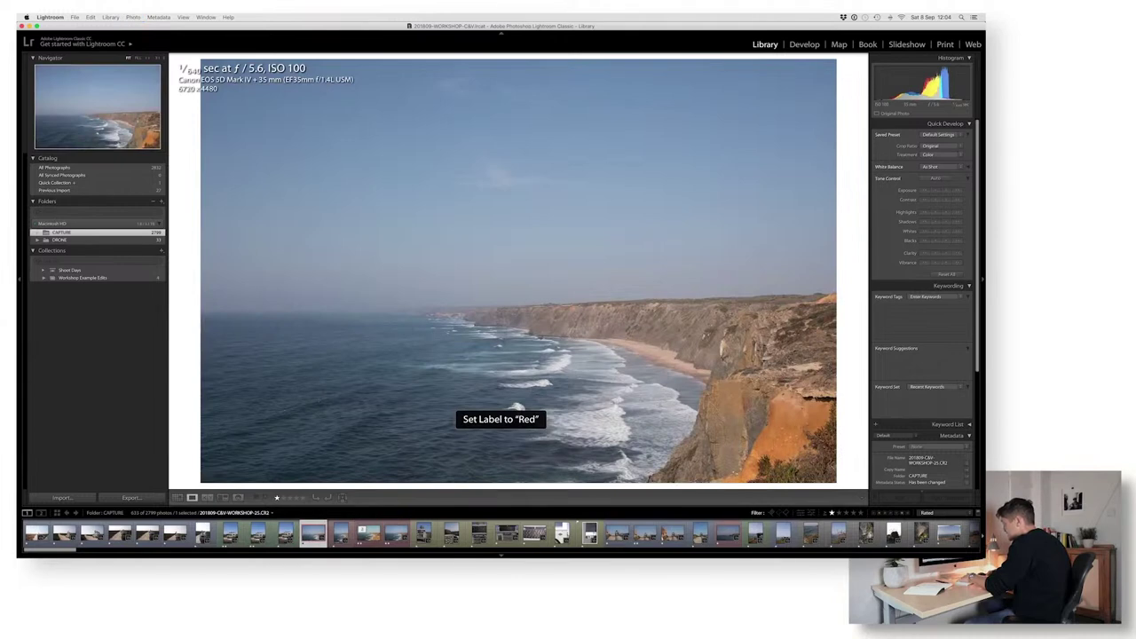
Go past the remaining coast photos to 201809-C&V-WORKSHOP-30.CR2, remove its yellow color label and apply it again.
key(Right)
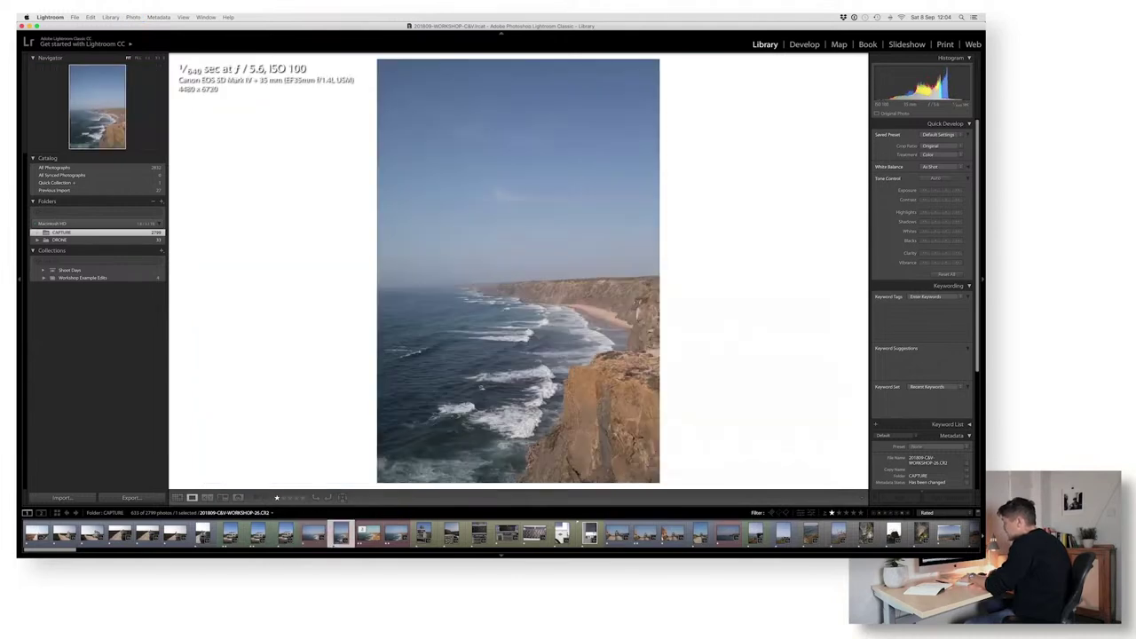
key(Right)
key(Right)
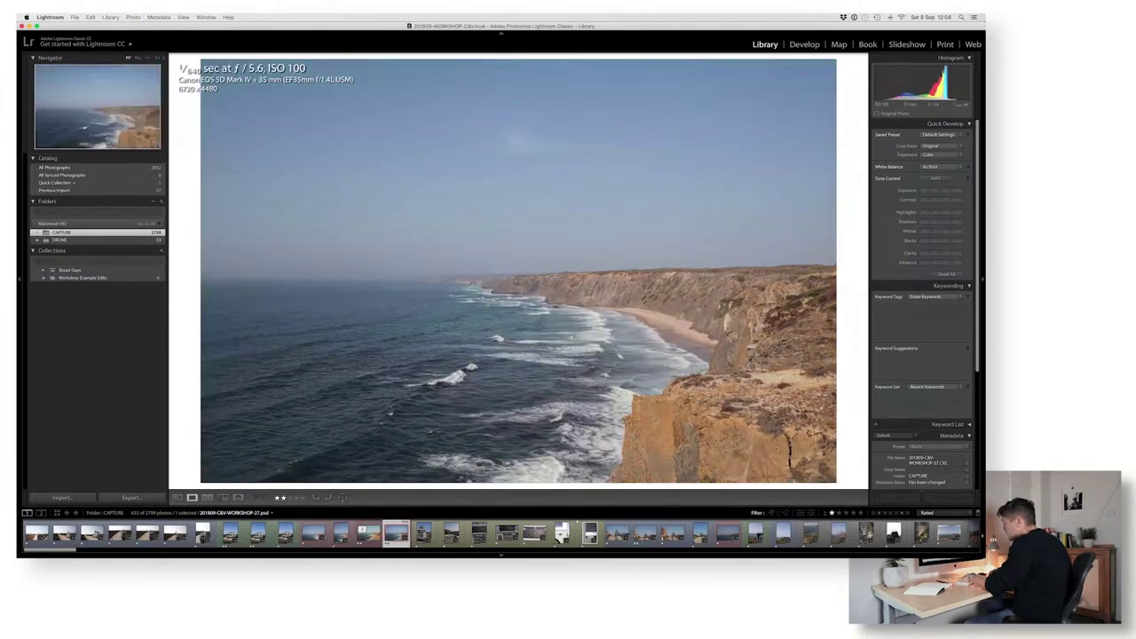
key(Right)
key(7)
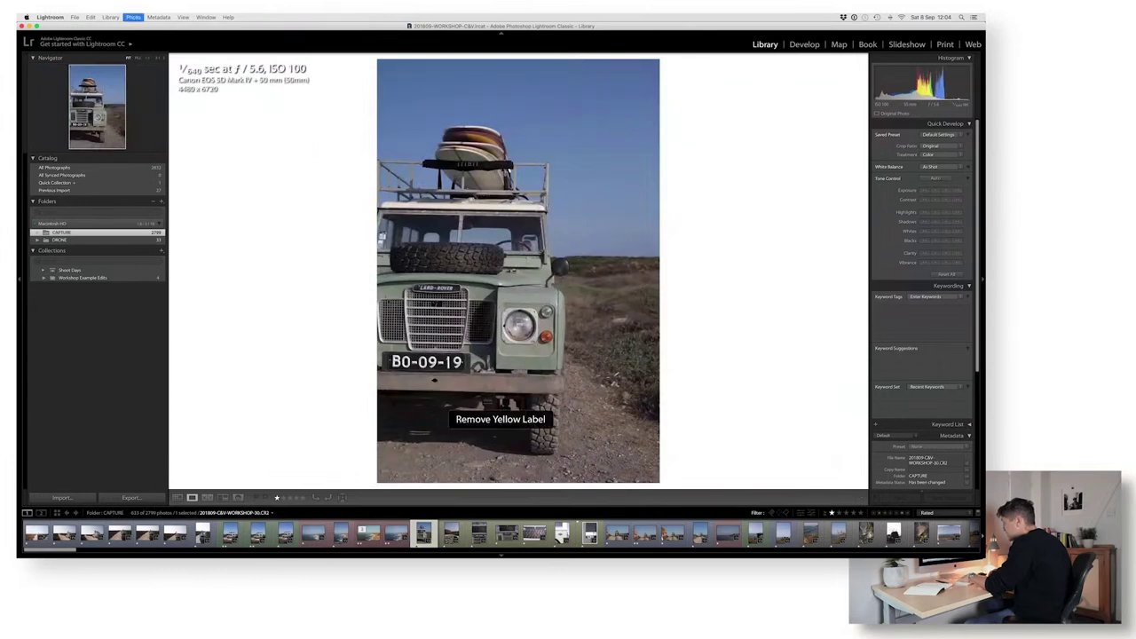
key(7)
Go on through the Land Rover detail shots to 201809-C&V-WORKSHOP-41.CR2 and use the blue color label on it.
key(Right)
key(Right)
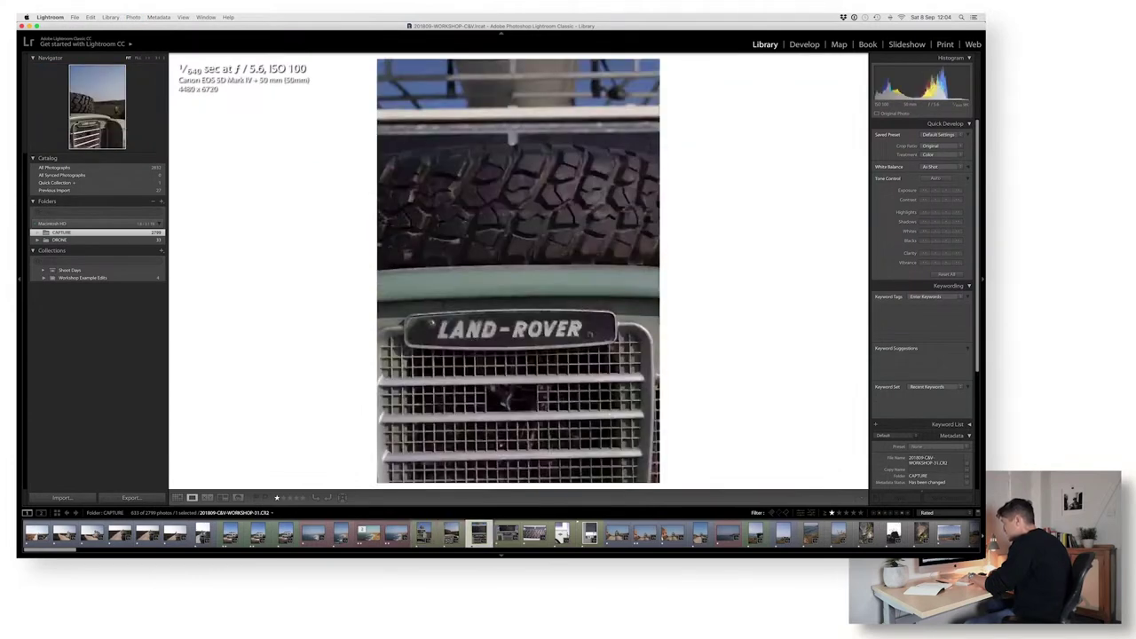
key(Right)
key(Right)
key(Right)
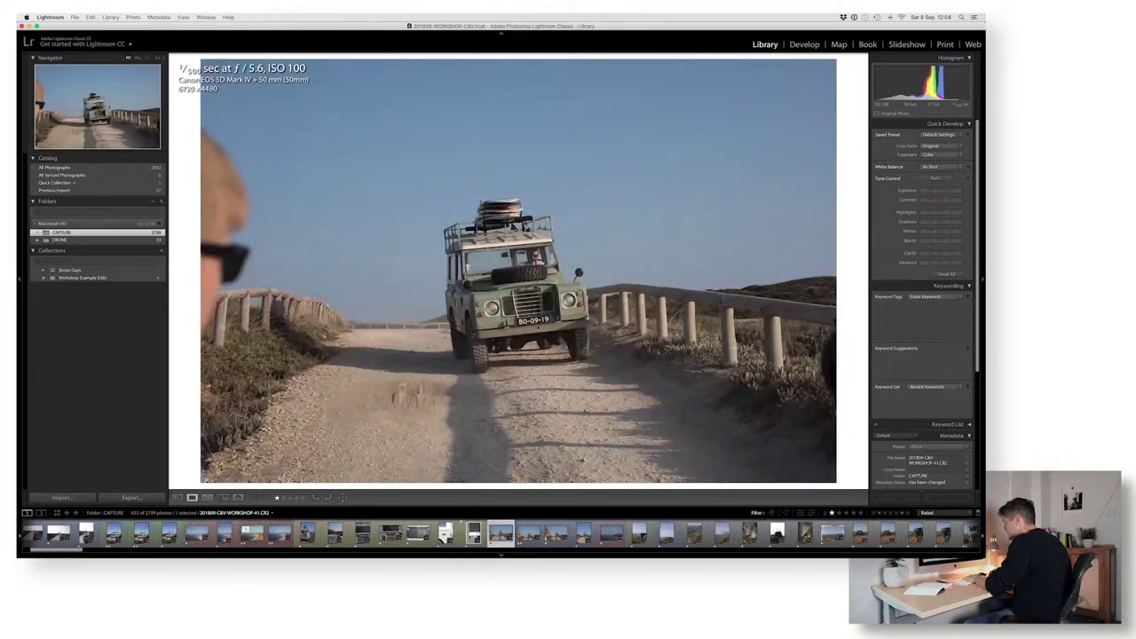
key(9)
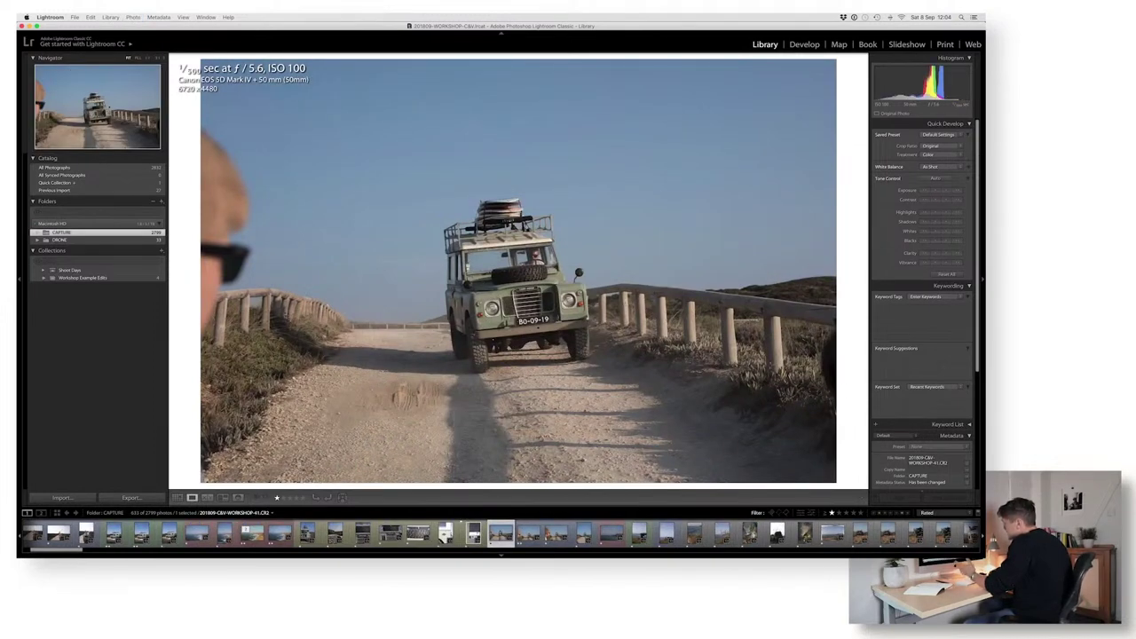
Use the green color label on the Land Rover track photos 201809-C&V-WORKSHOP-41.CR2 through 201809-C&V-WORKSHOP-44.CR2, removing it from the last one.
key(8)
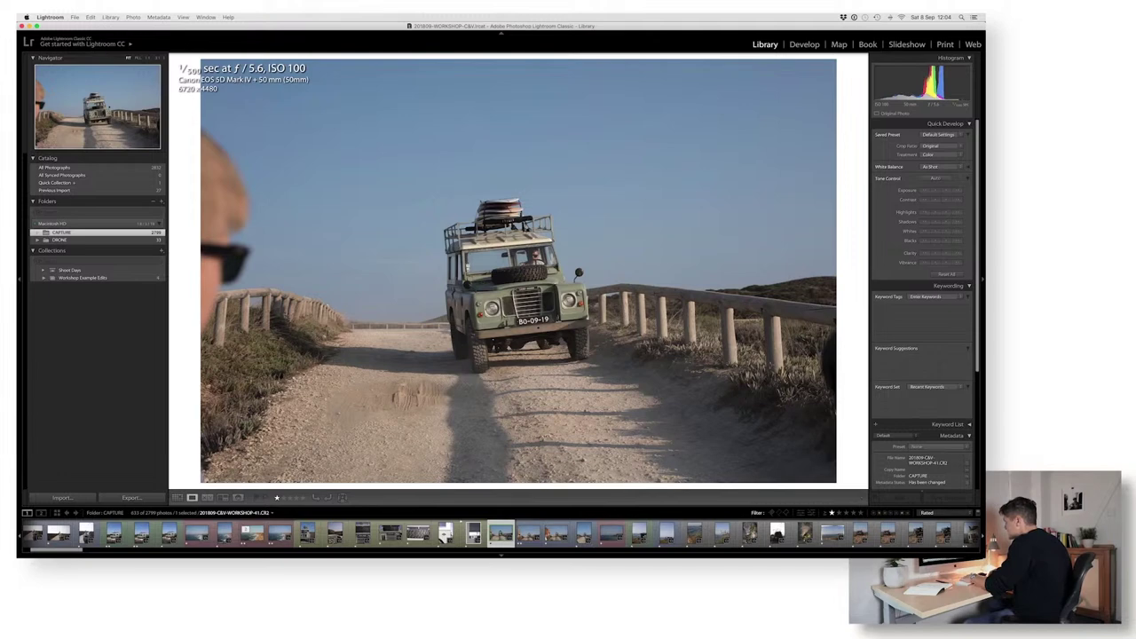
key(Right)
key(8)
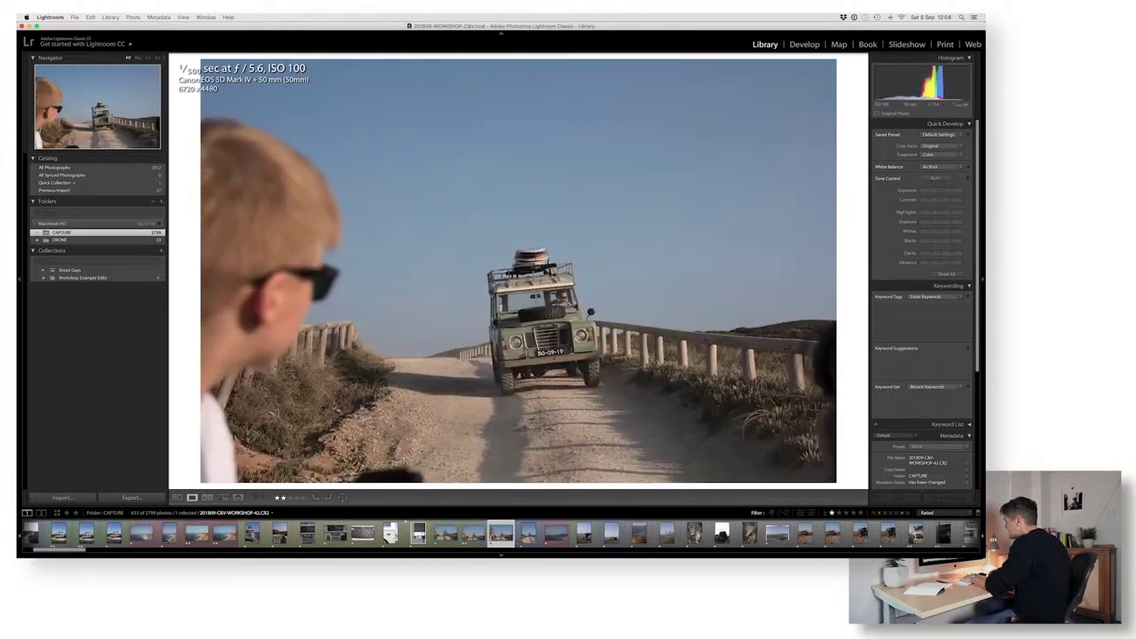
key(Right)
key(8)
key(Right)
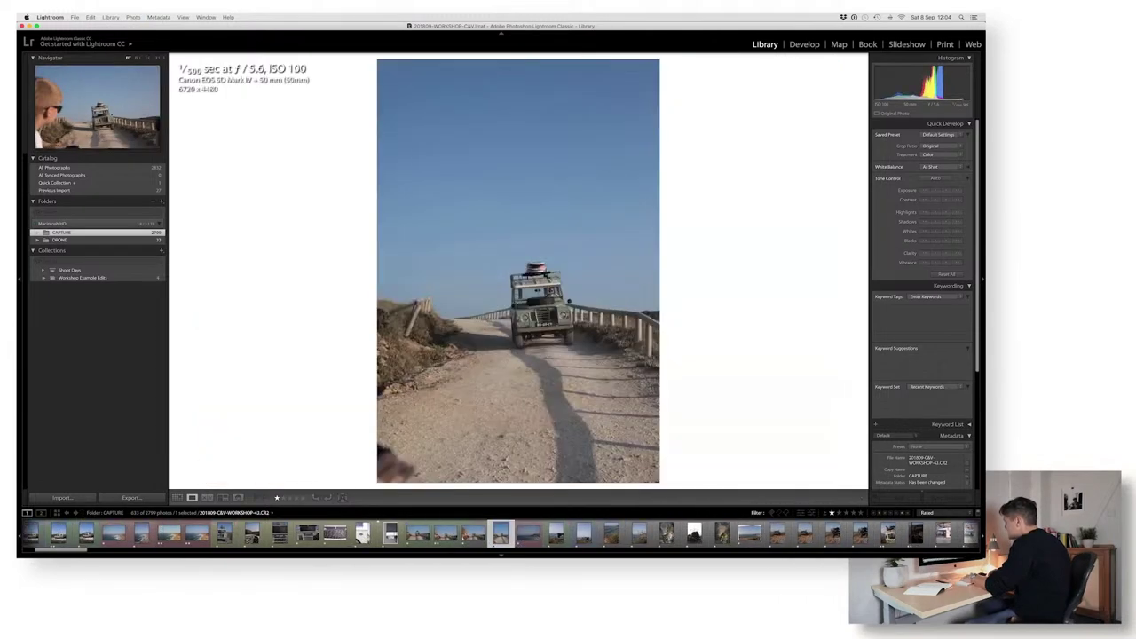
key(8)
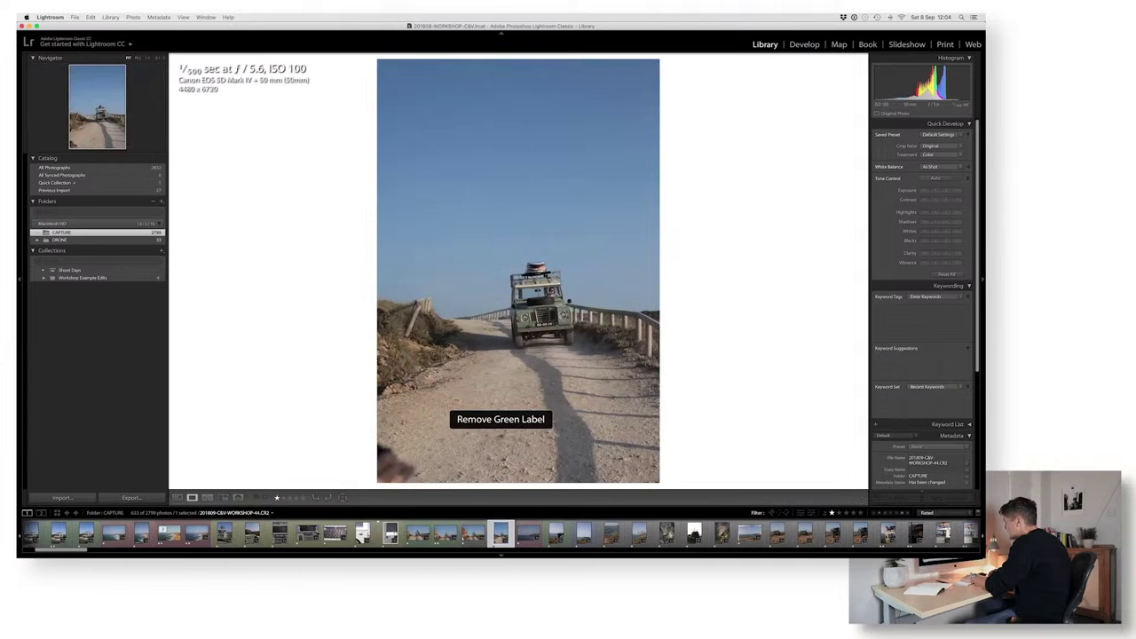
Set the color label of coast photo 201809-C&V-WORKSHOP-47.CR2 to red and use the green label on vehicle photo 201809-C&V-WORKSHOP-48.CR2.
key(Right)
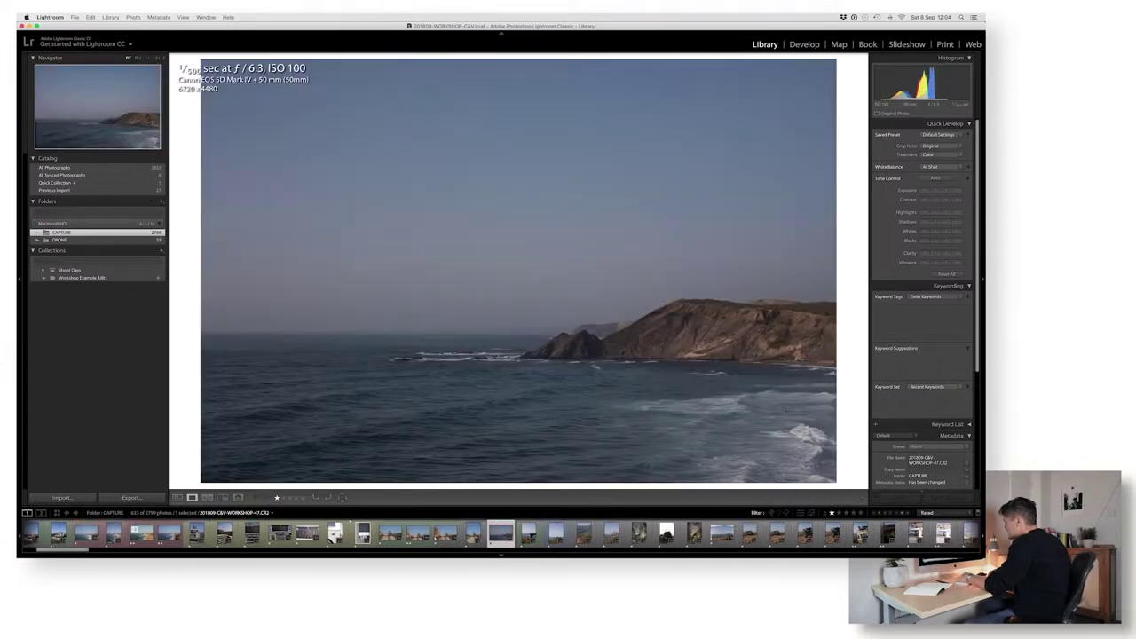
key(6)
key(Right)
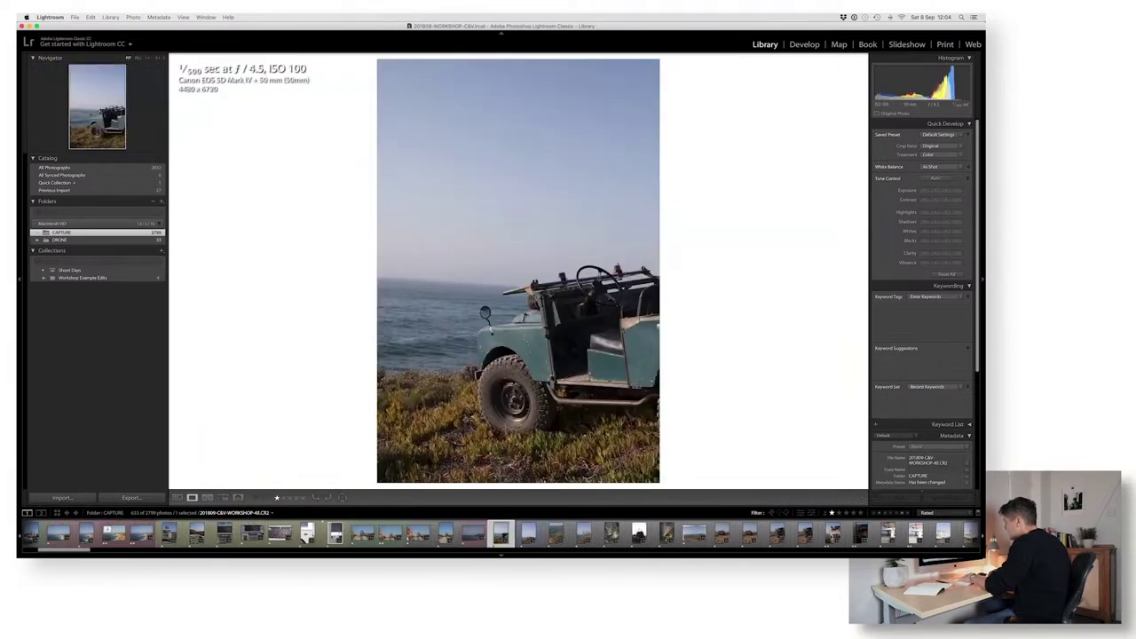
key(8)
key(Right)
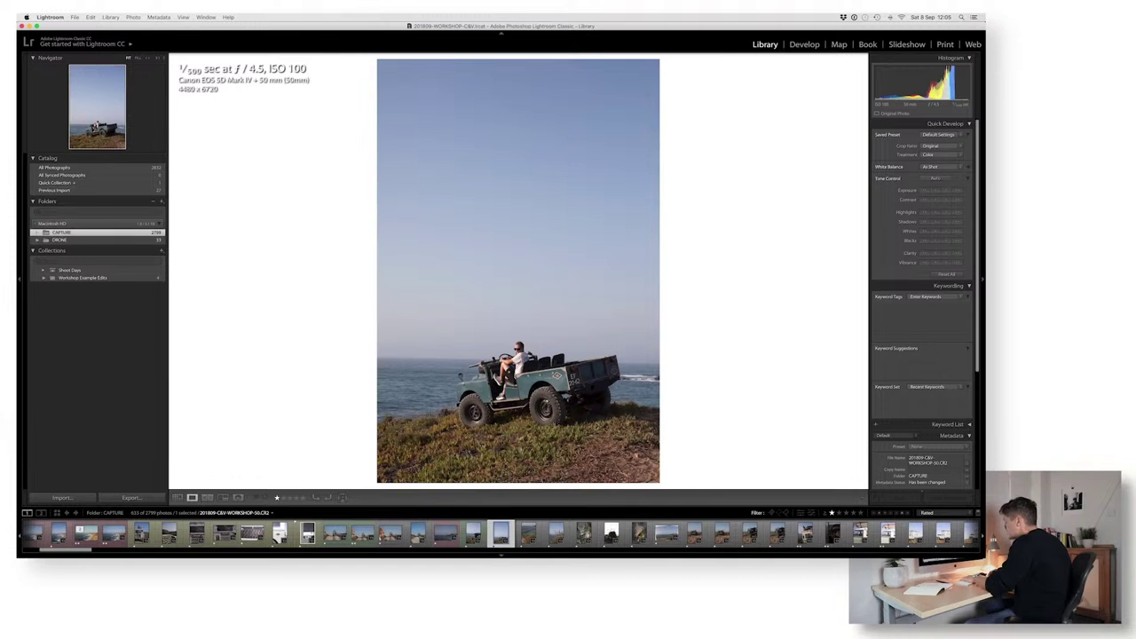
Set the color label of the plant photos from 201809-C&V-WORKSHOP-53.CR2 through 201809-C&V-WORKSHOP-59.CR2 to red.
key(Right)
key(6)
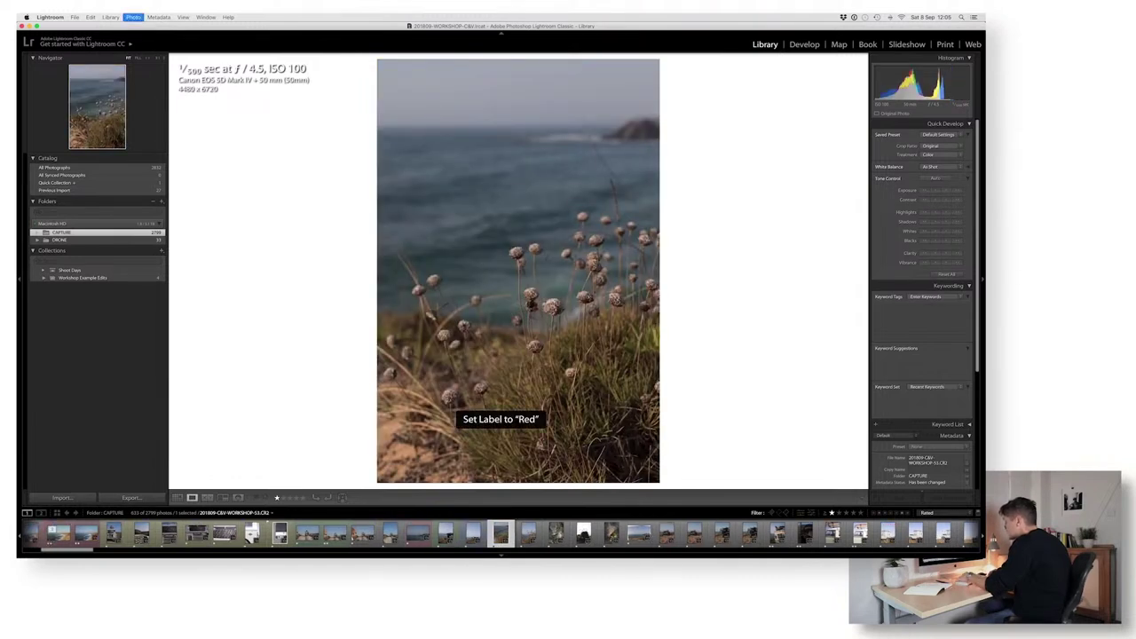
key(Right)
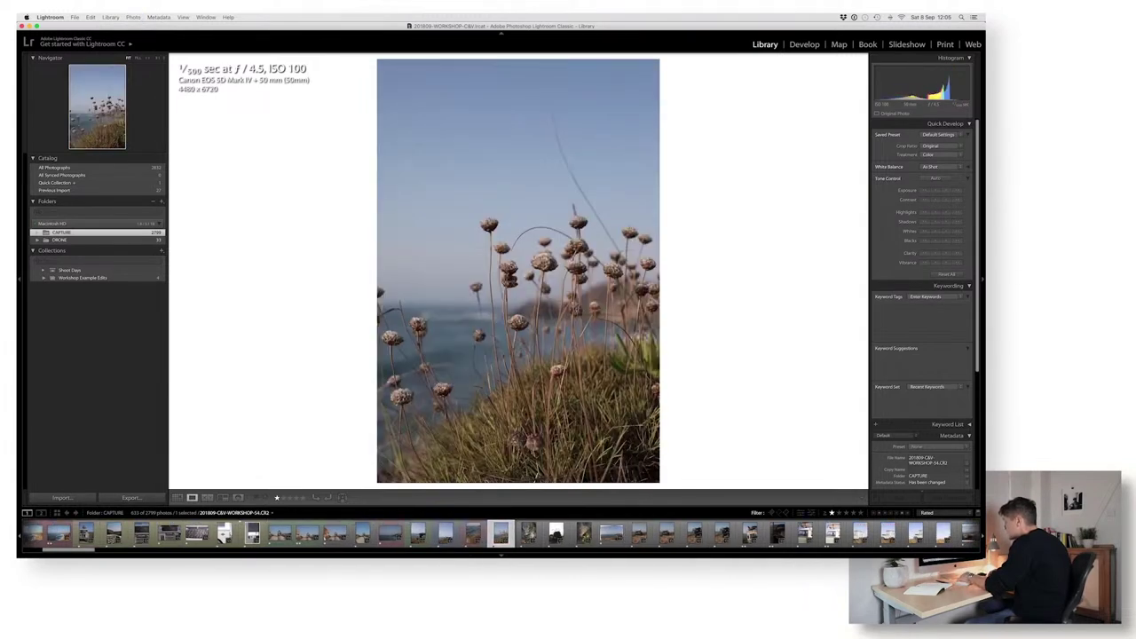
key(6)
key(Right)
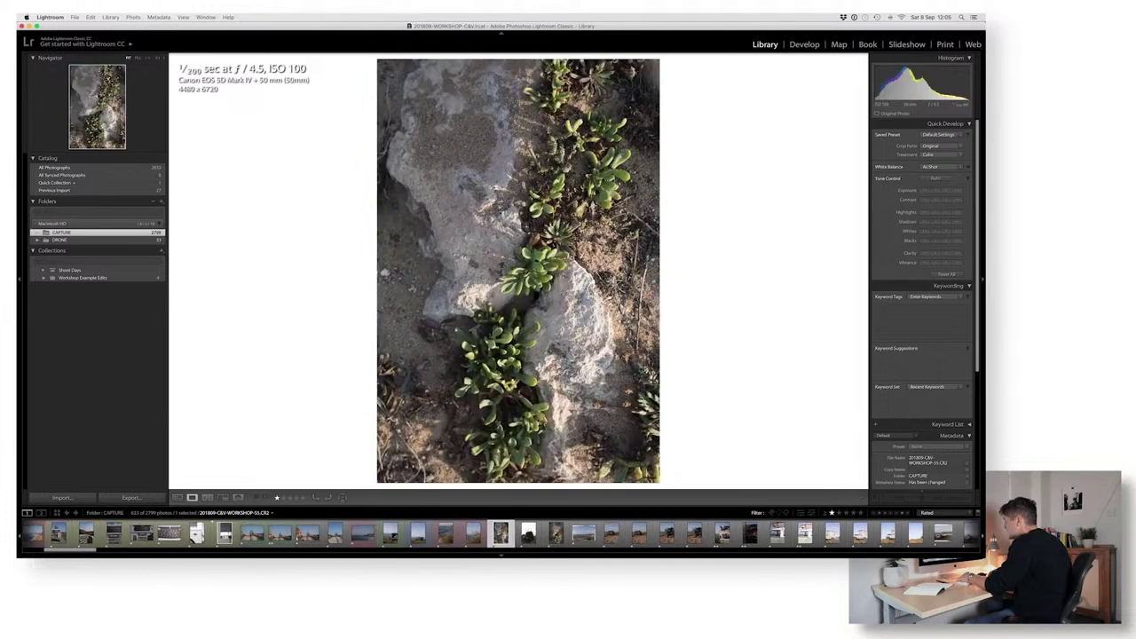
key(6)
key(Right)
key(6)
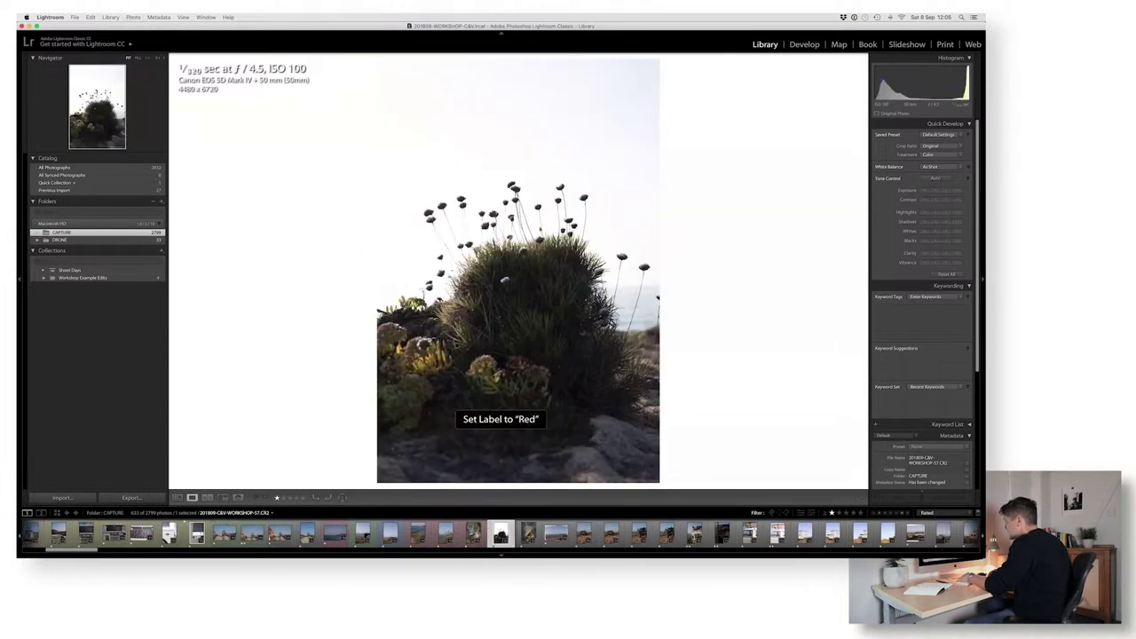
key(Right)
key(6)
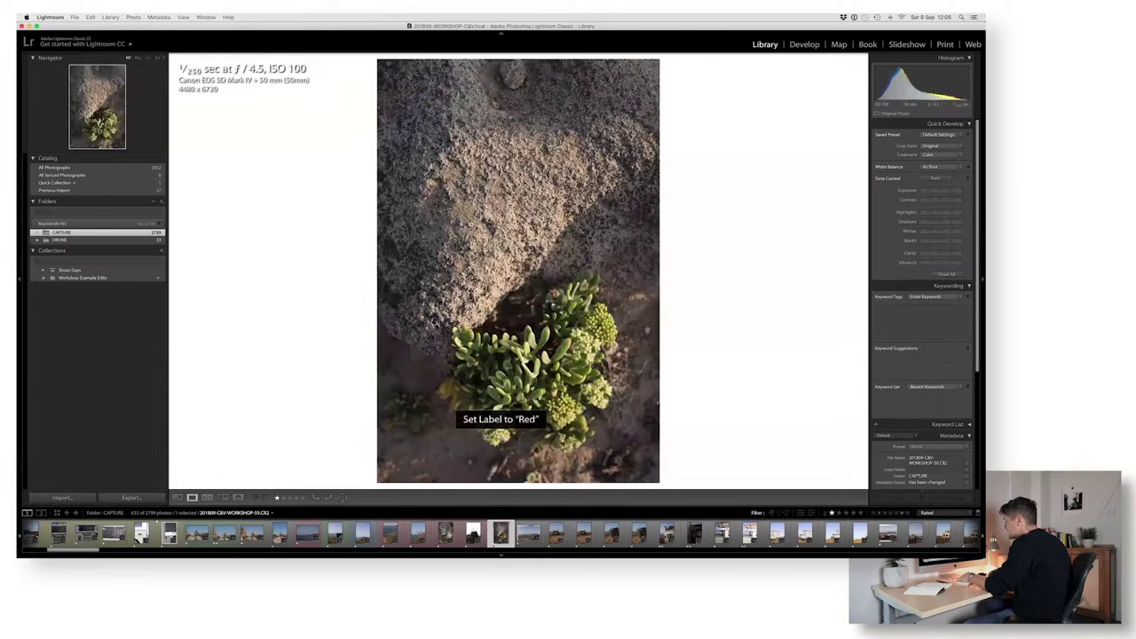
Set the color label of the coast panorama 201809-C&V-WORKSHOP-63-Pano.dng to red and go on to the next photo.
key(Right)
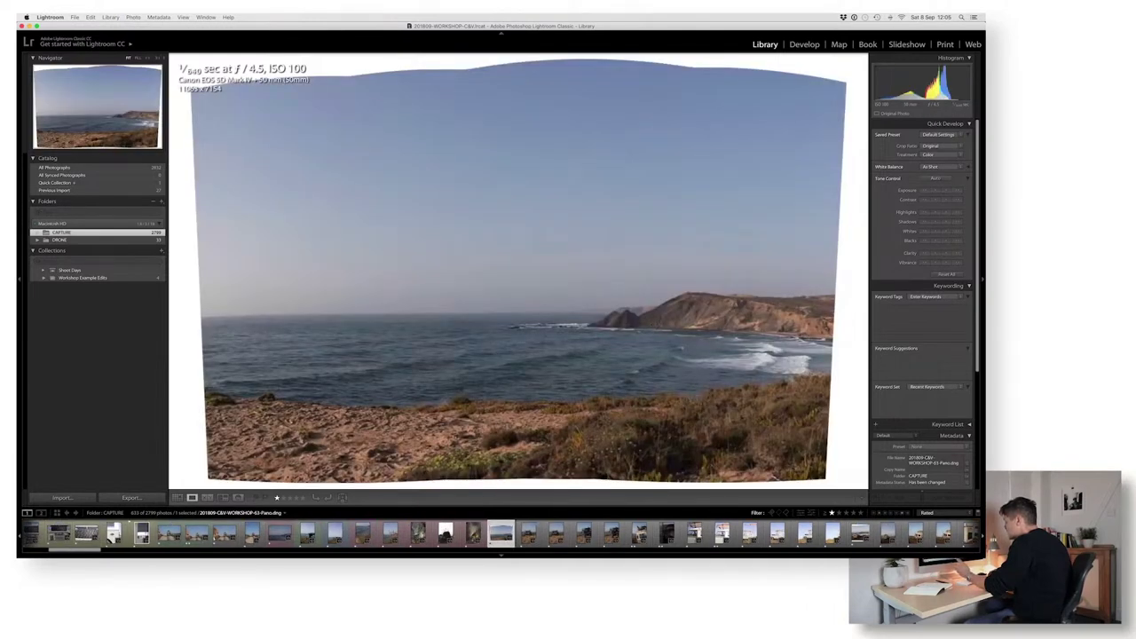
key(6)
key(Right)
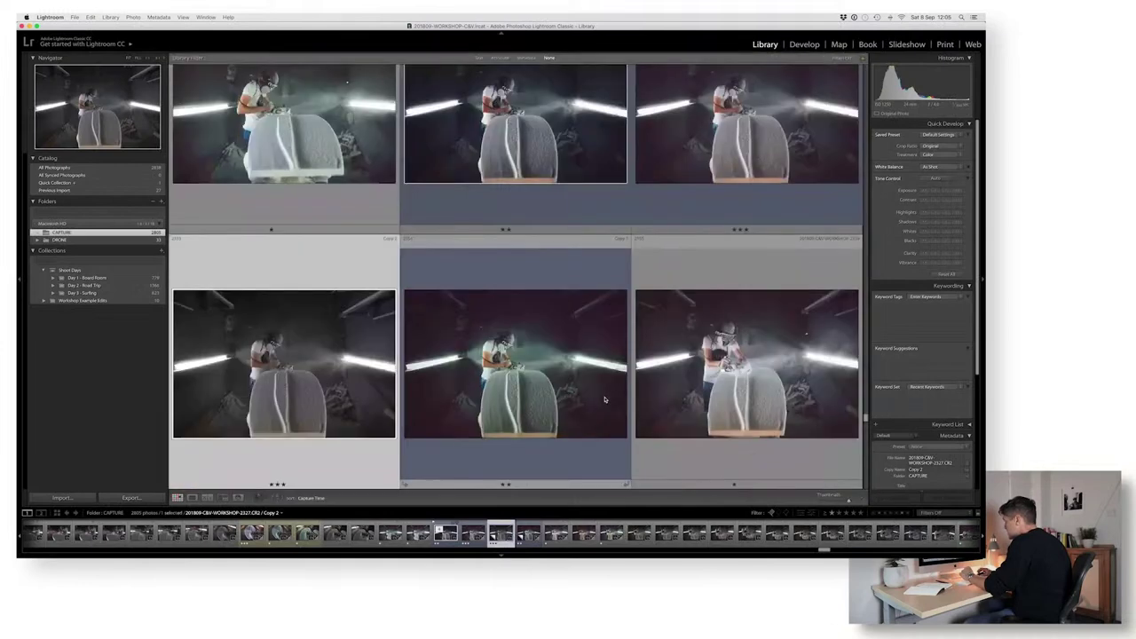
Filter the CAPTURE folder's photo grid to one star and higher and turn off the flag filter.
key(g)
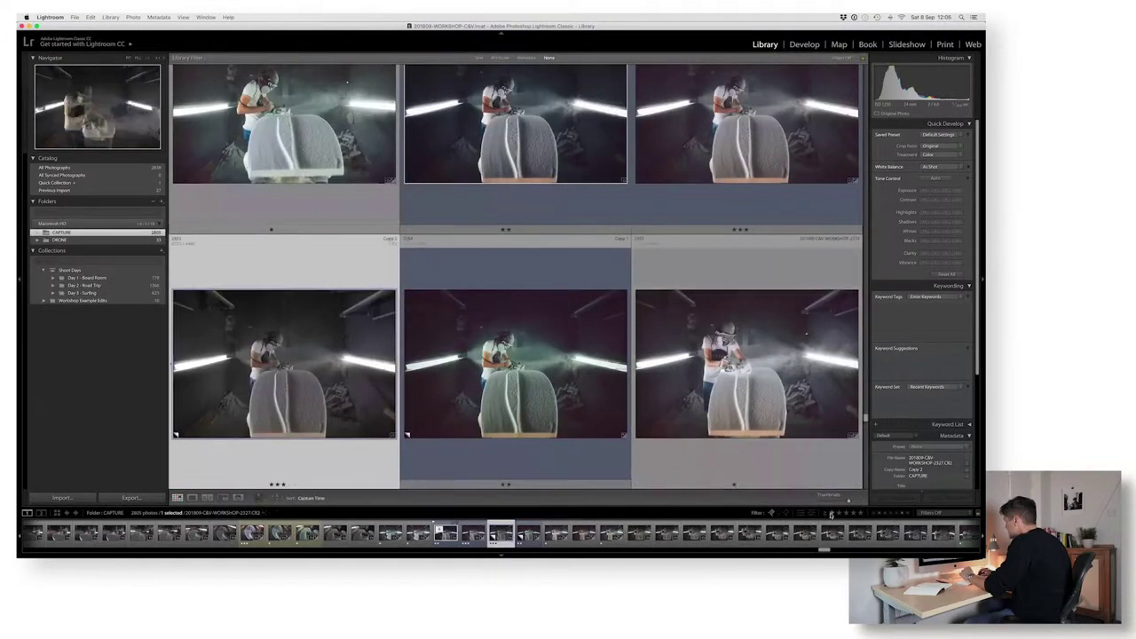
click(830, 514)
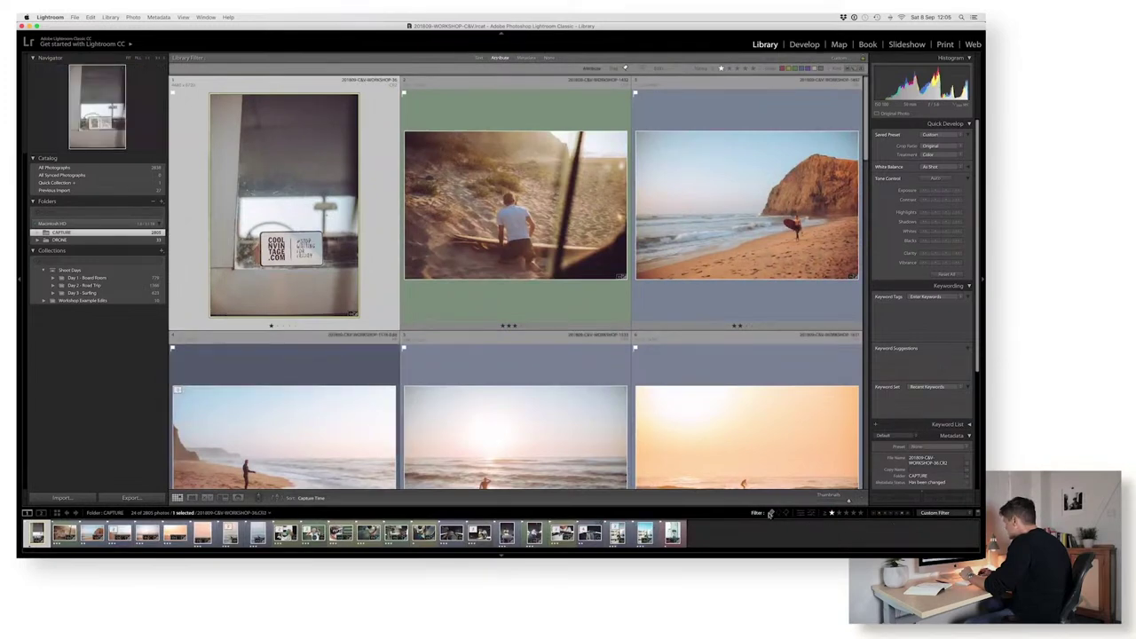
click(770, 514)
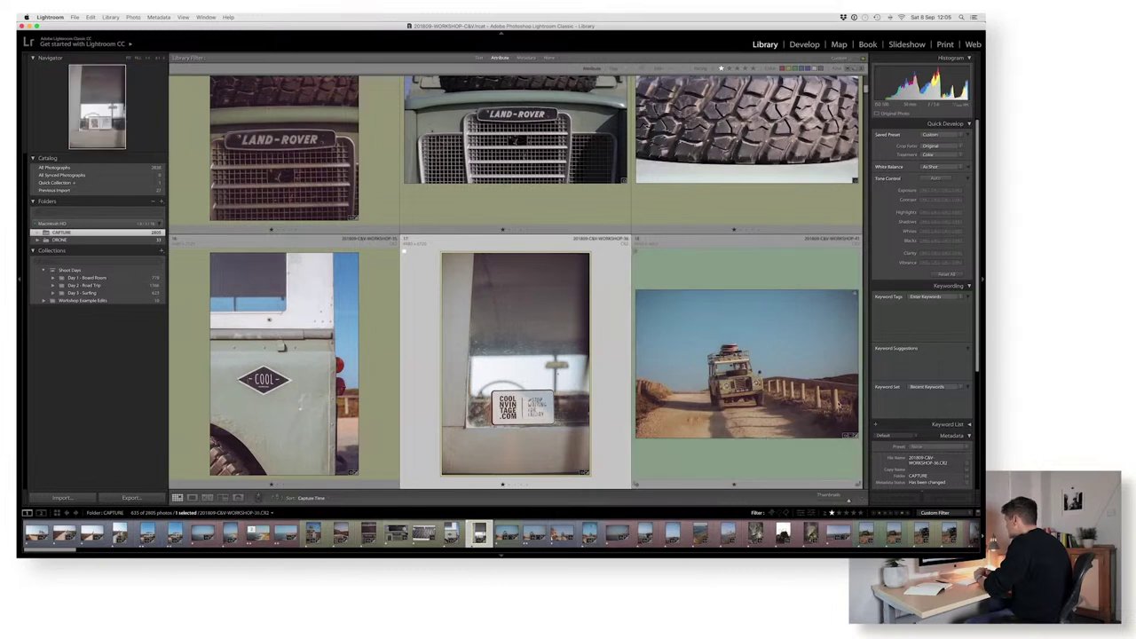
Narrow the rated photos to the red color label, look through them, and switch the label filter to yellow.
click(874, 515)
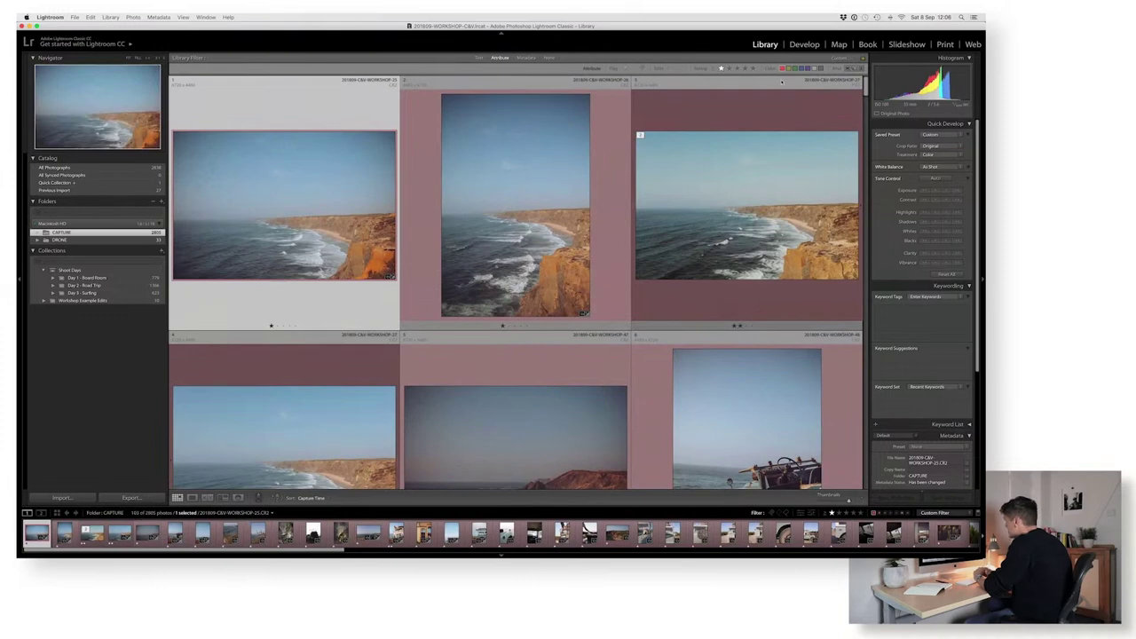
mouse_move(866, 105)
mouse_down()
mouse_move(859, 204)
mouse_move(854, 100)
mouse_up()
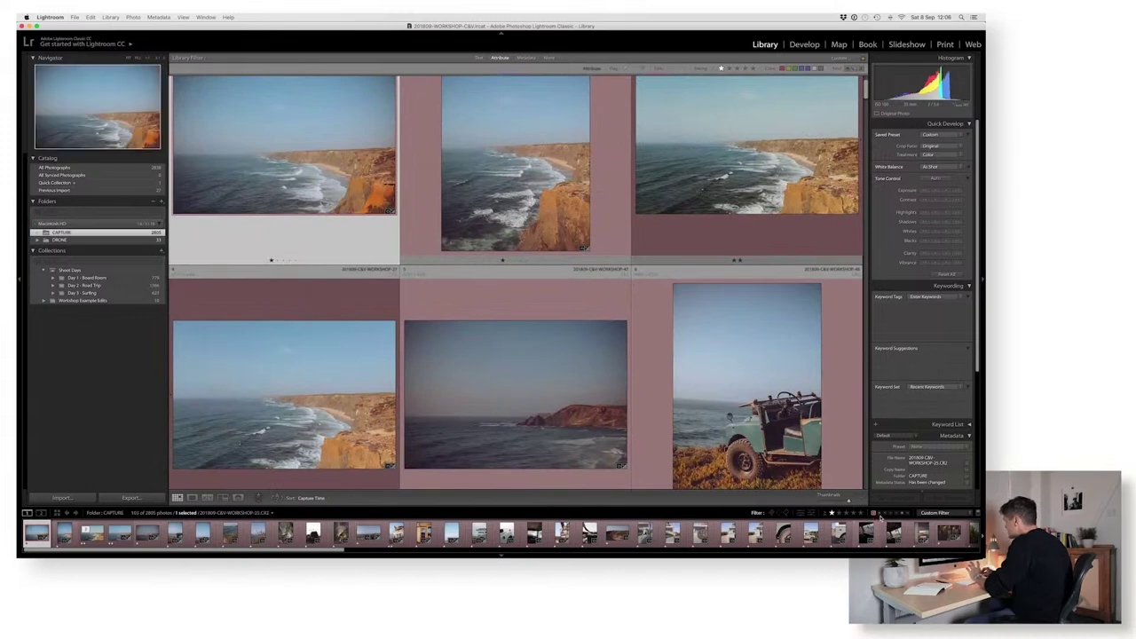
click(880, 515)
click(887, 513)
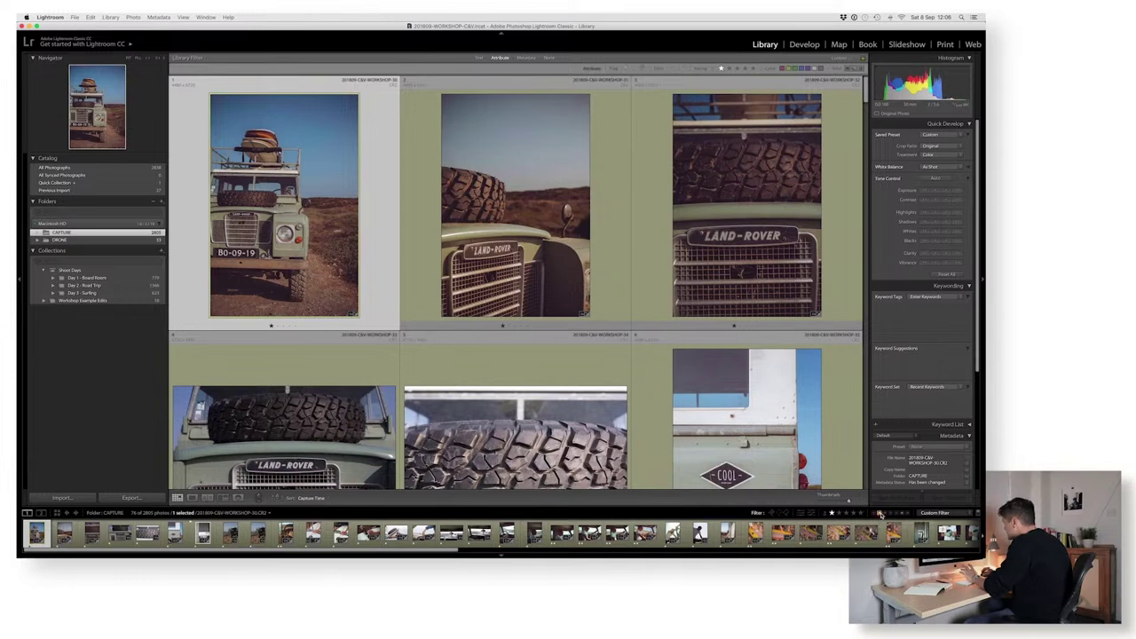
Switch the label filter from yellow to green and on to blue, and look through the blue-labeled photos.
click(879, 513)
click(885, 514)
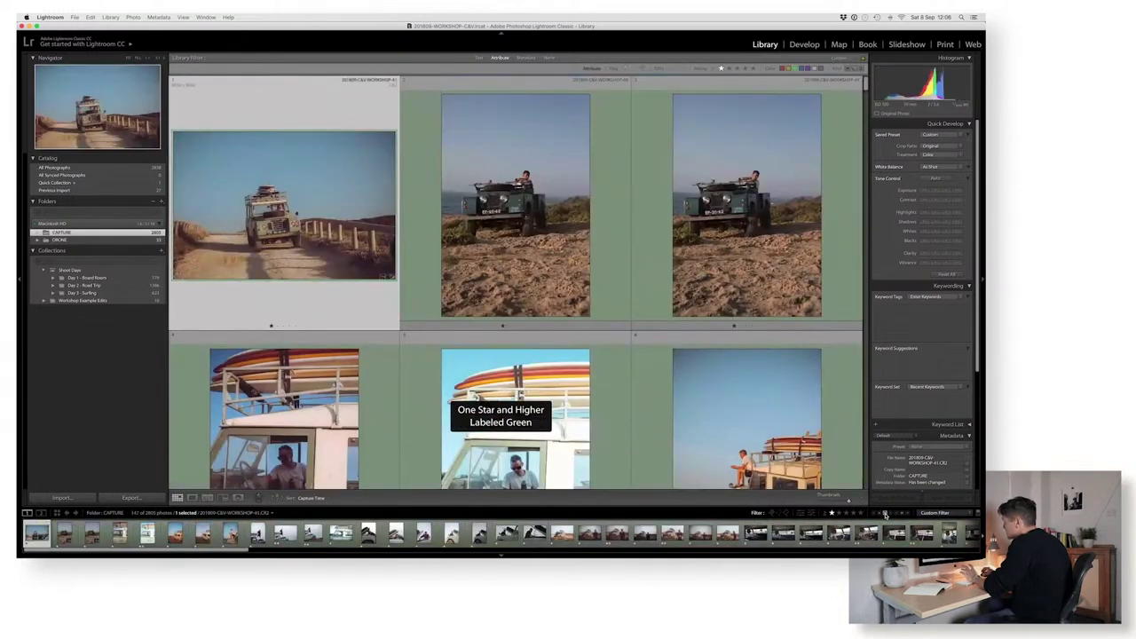
click(885, 513)
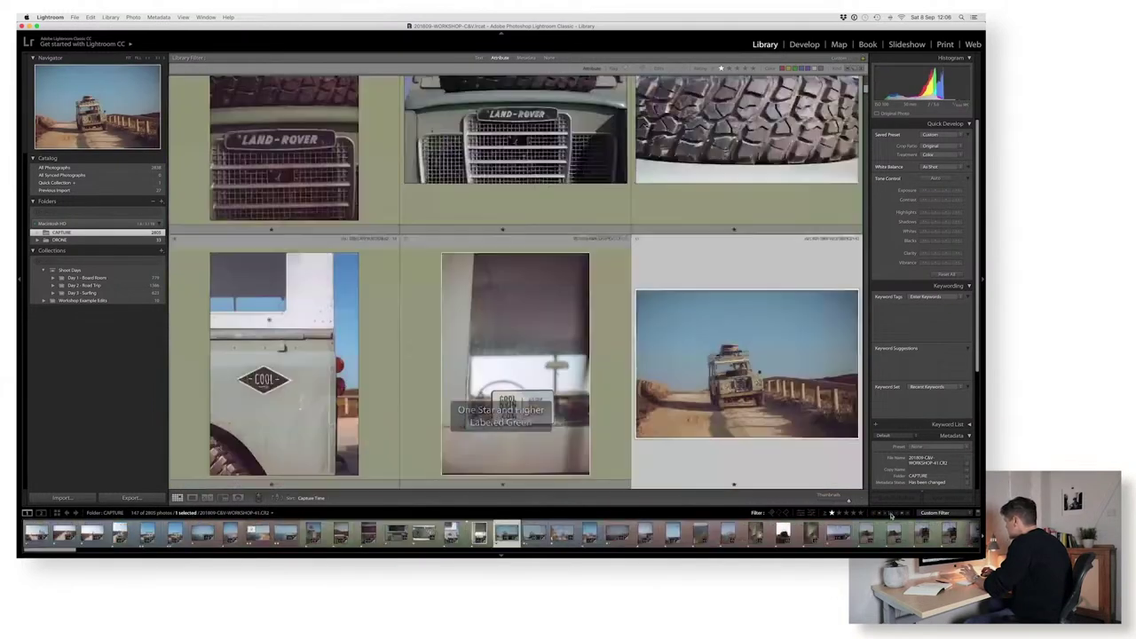
click(891, 514)
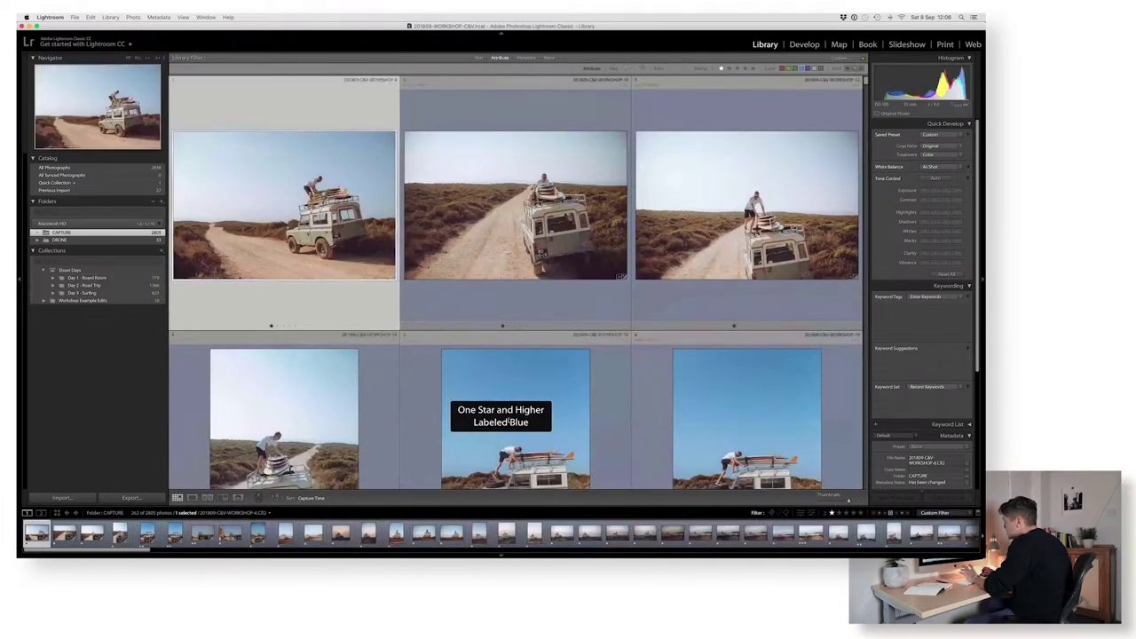
scroll(509, 421, down, 5)
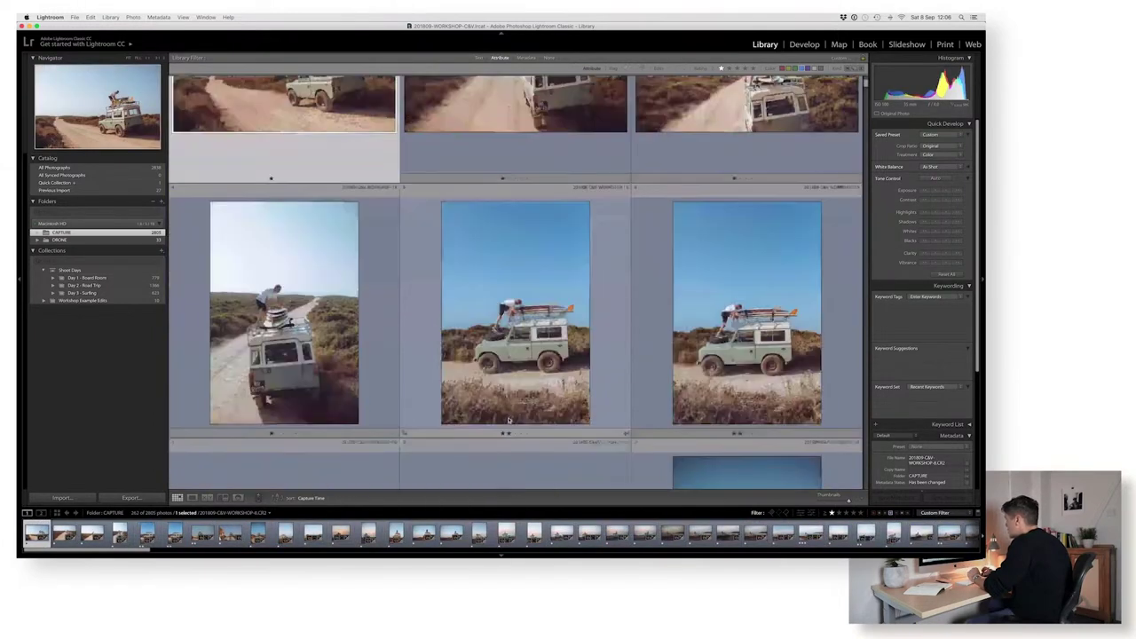
scroll(509, 421, down, 2)
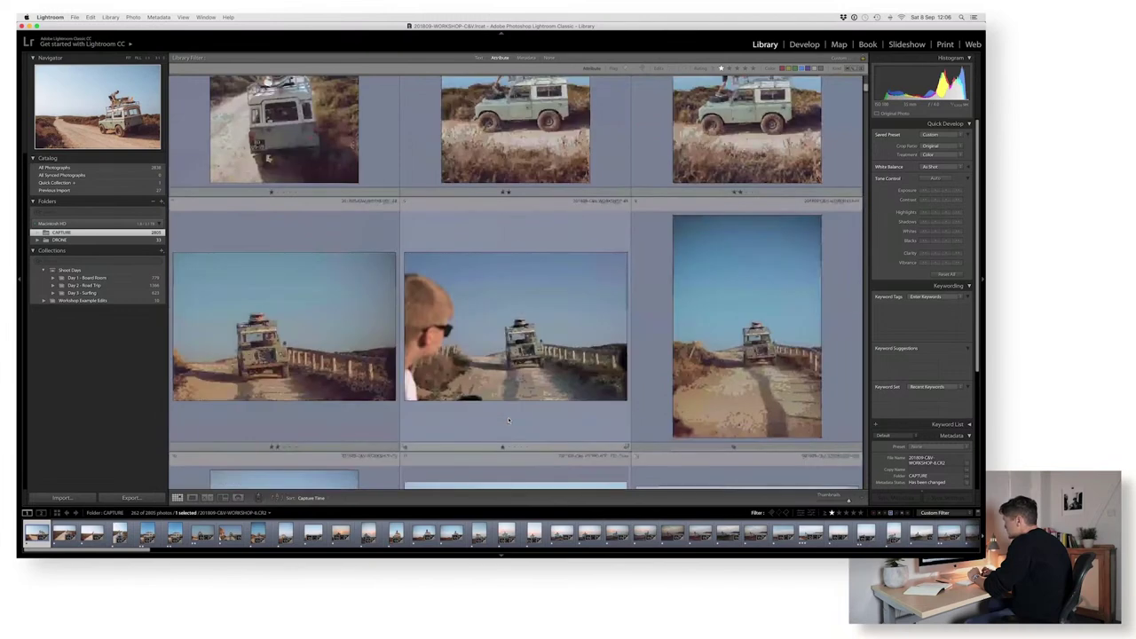
scroll(508, 421, down, 4)
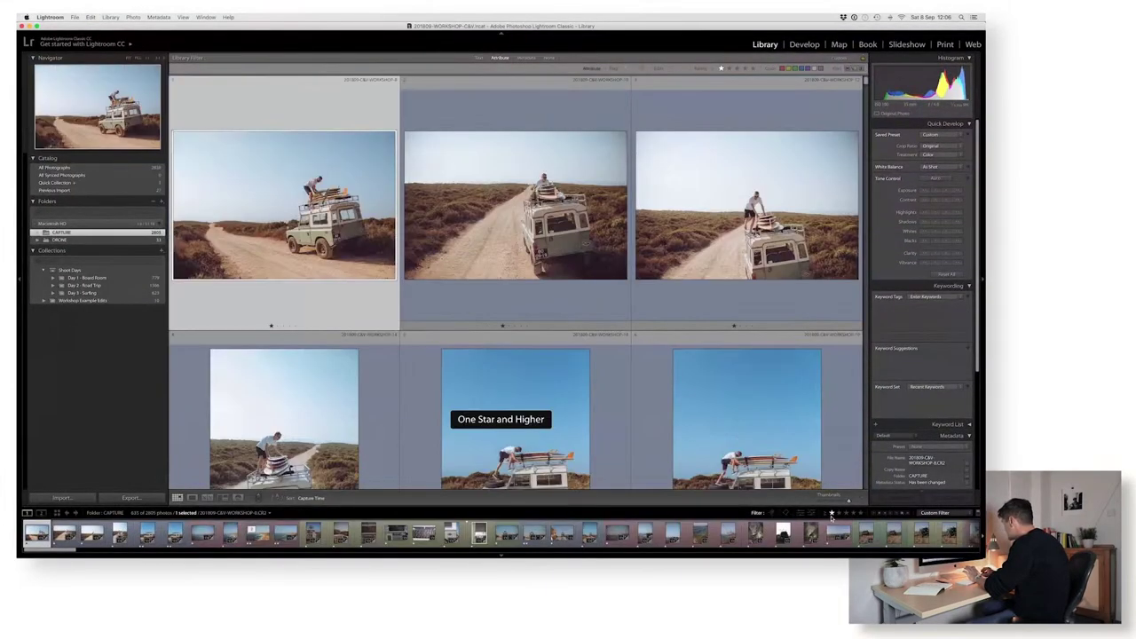
Keep only the one star and higher filter, without a color label, and look through the rated photos.
click(885, 516)
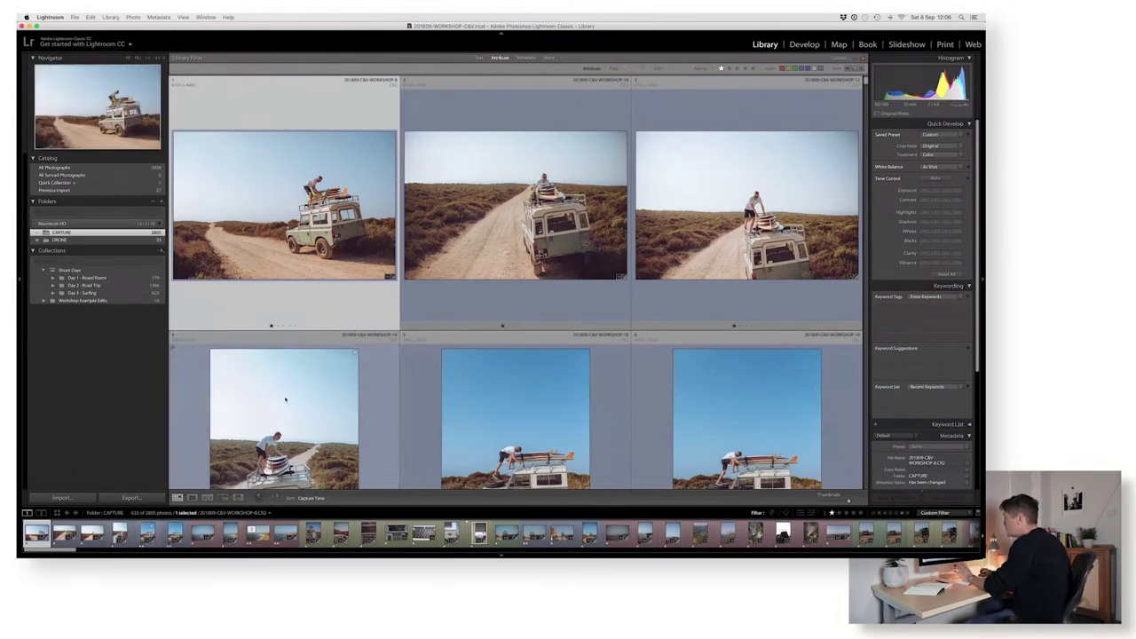
scroll(285, 399, down, 3)
scroll(285, 399, down, 3)
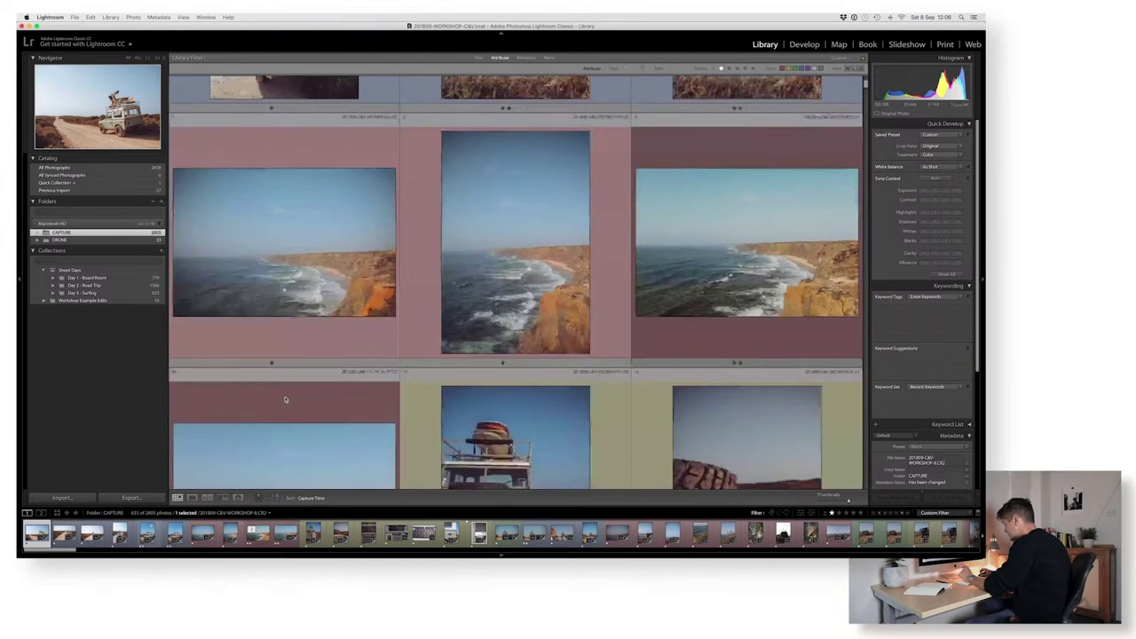
scroll(285, 398, down, 3)
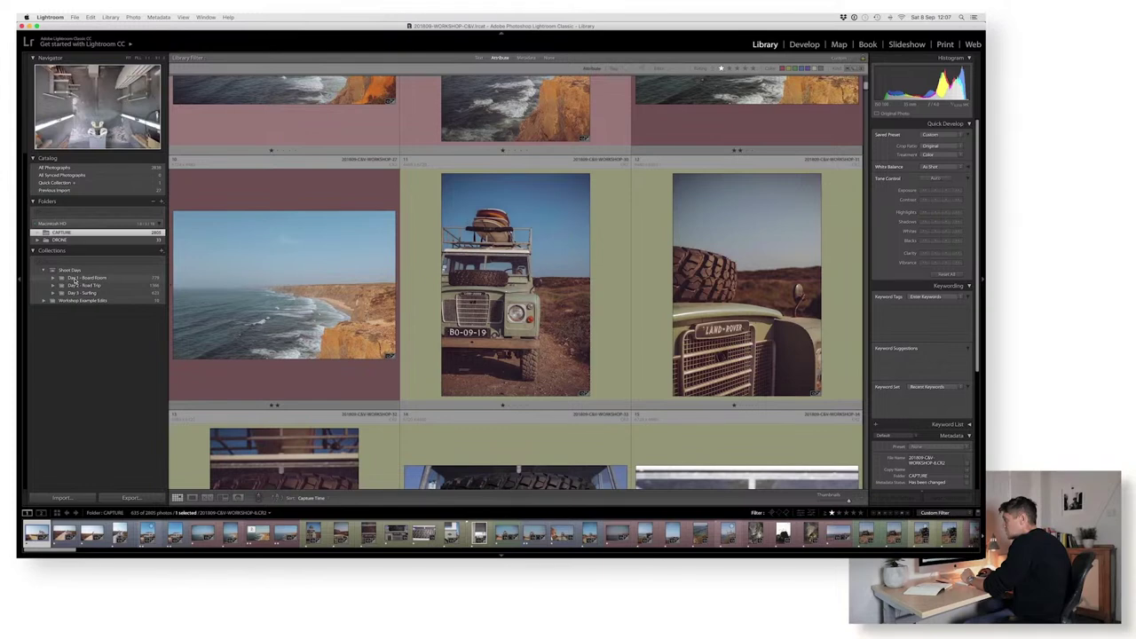
Open the Day 1 - Board Room and Day 2 - Road Trip collections and filter each to one star and higher.
click(74, 279)
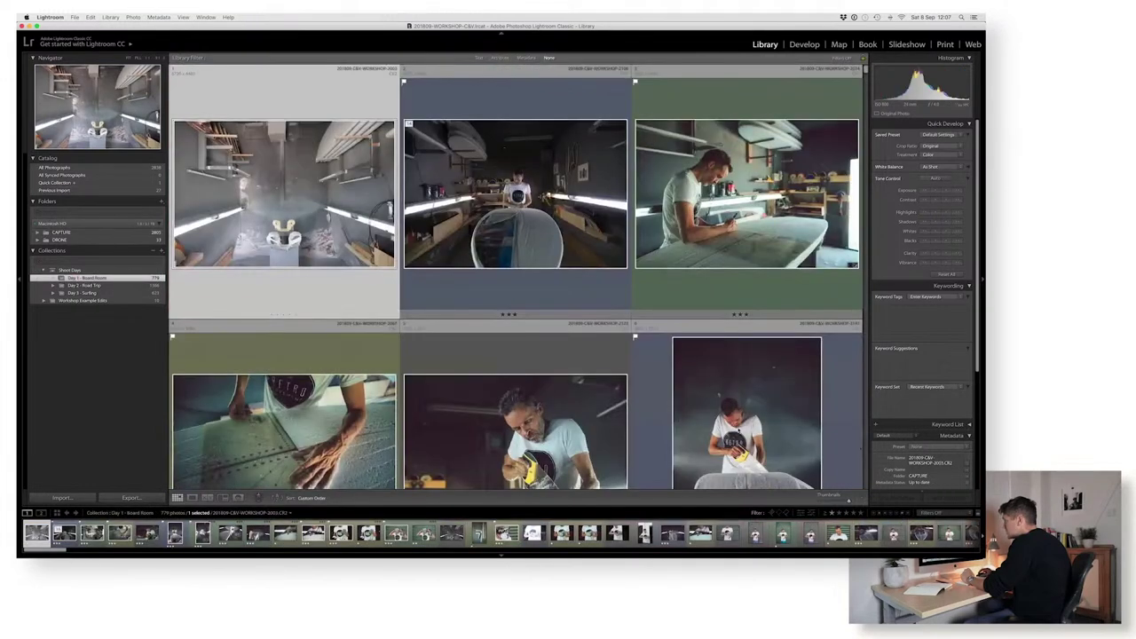
click(831, 513)
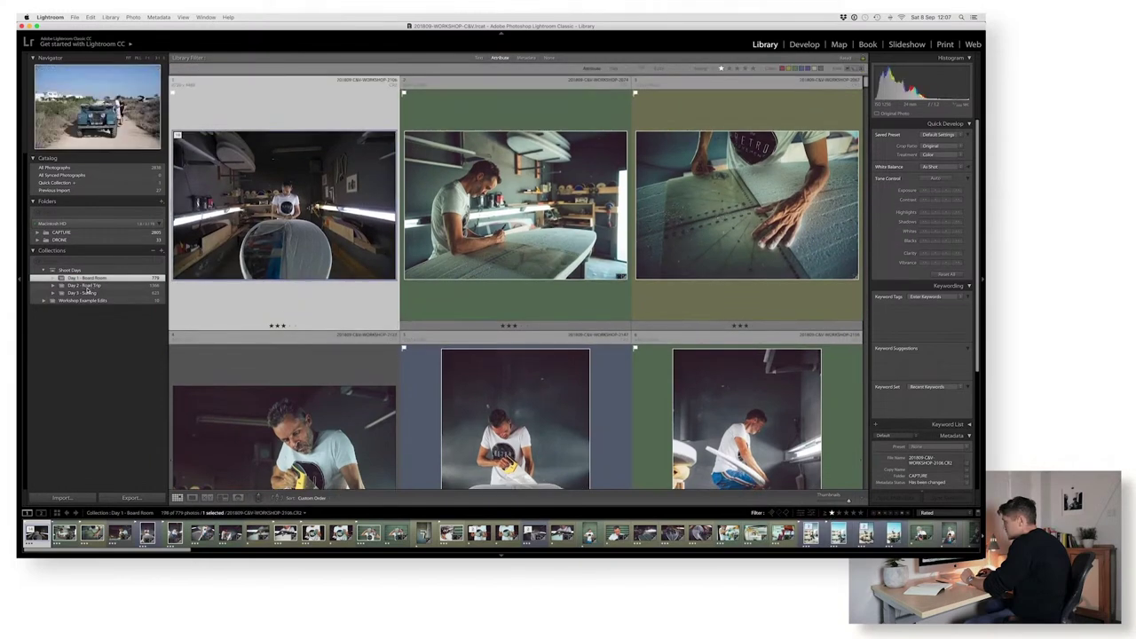
click(86, 285)
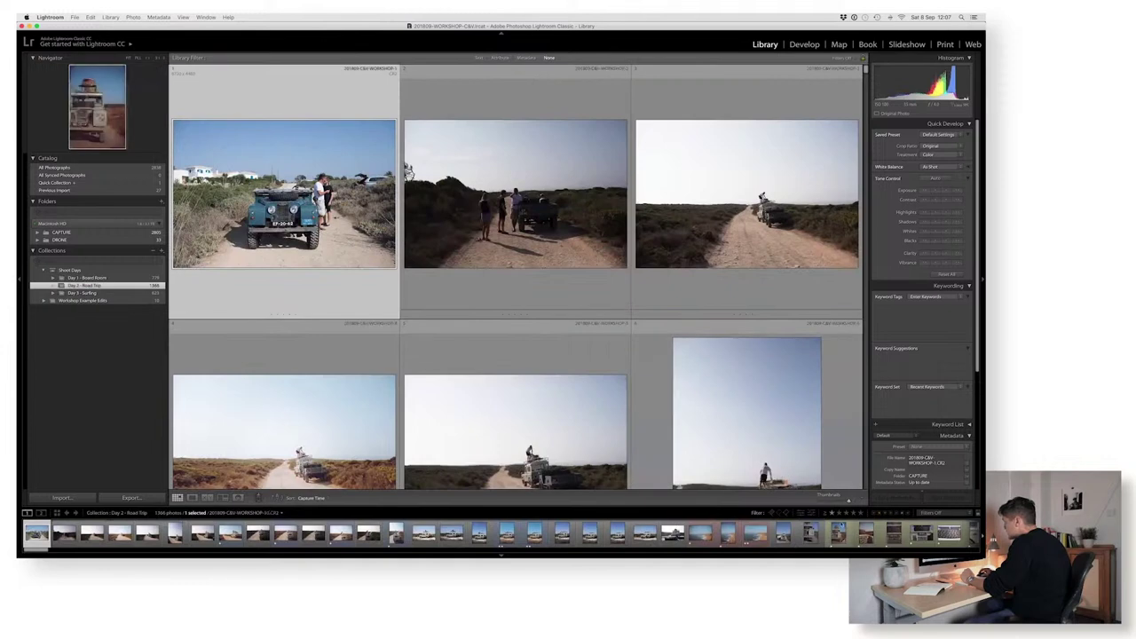
key(super+l)
key(super+shift+v)
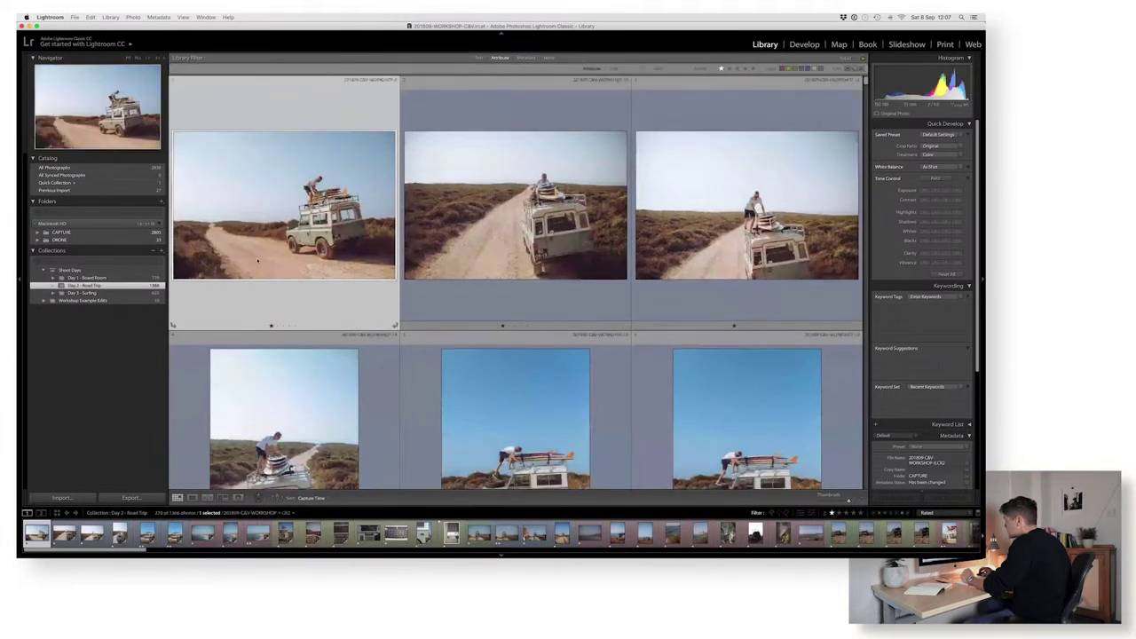
Open the Day 3 - Surfing collection, filter it to one star and higher, and look through its photos.
click(82, 292)
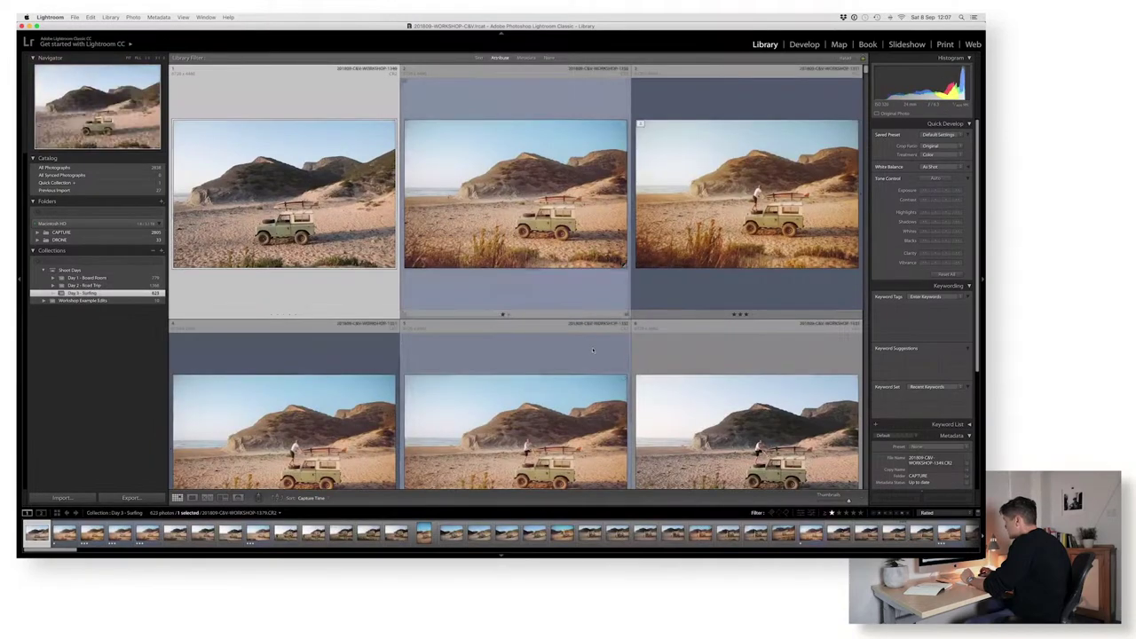
key(super+l)
scroll(593, 350, down, 2)
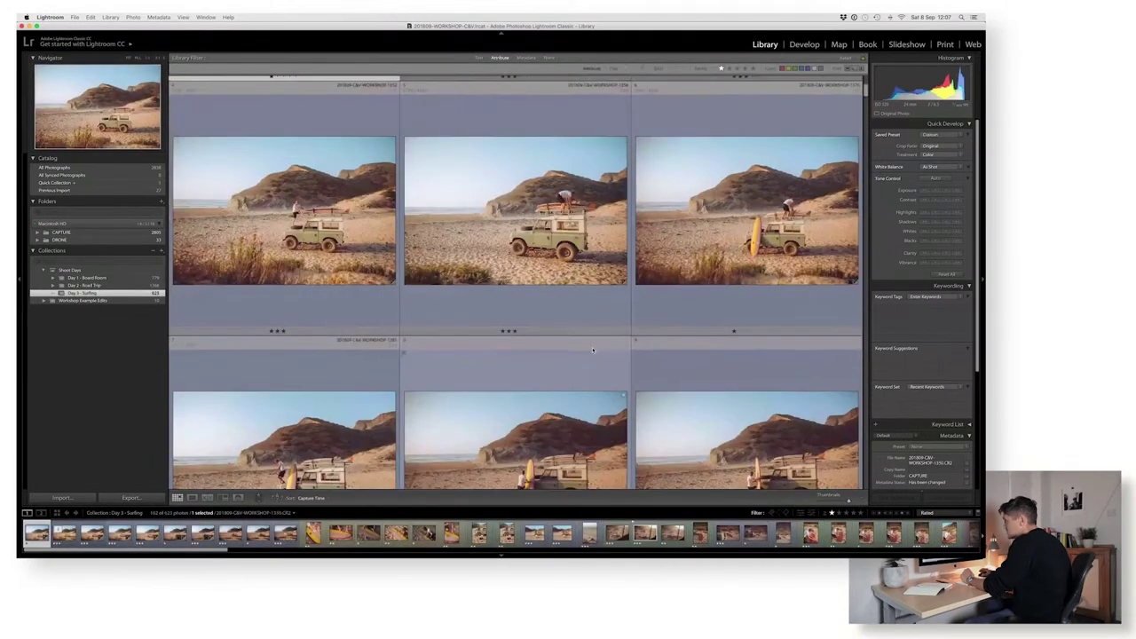